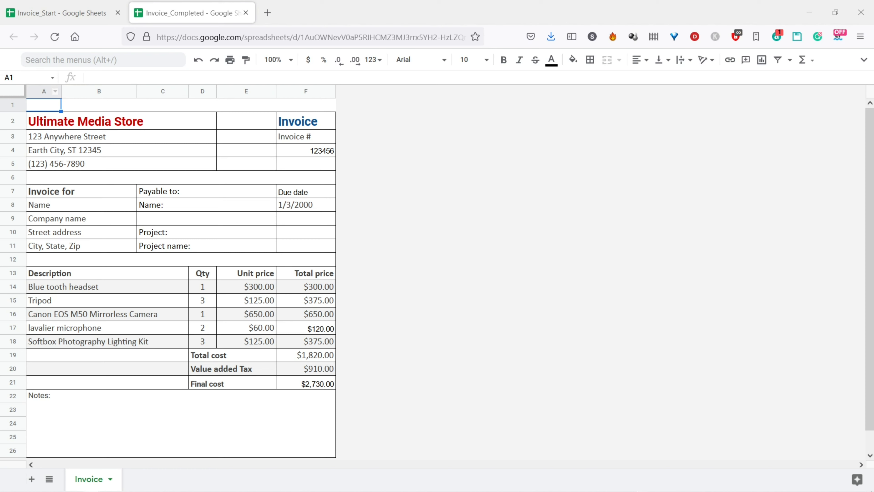
- Examine the completed invoice as a reference, switch to the Invoice_Start spreadsheet and look over its instructions and empty Total price cells
left_click(246, 150)
left_click(246, 121)
left_click(246, 150)
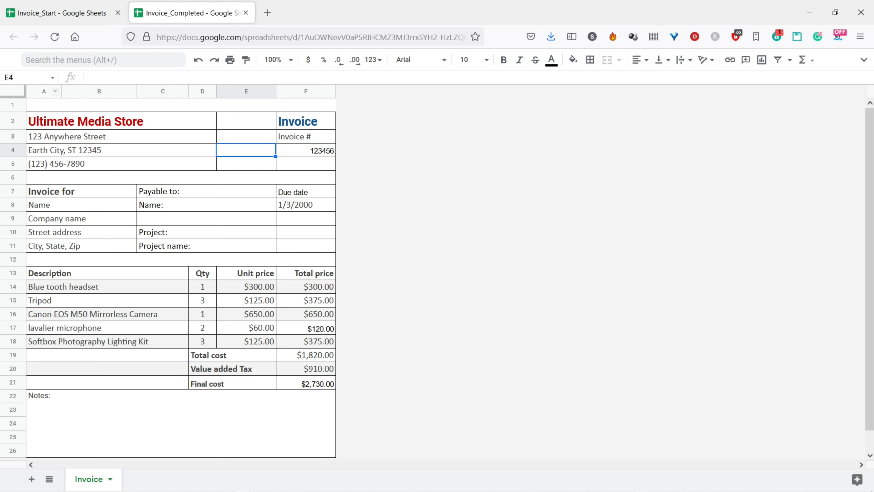
left_click(44, 105)
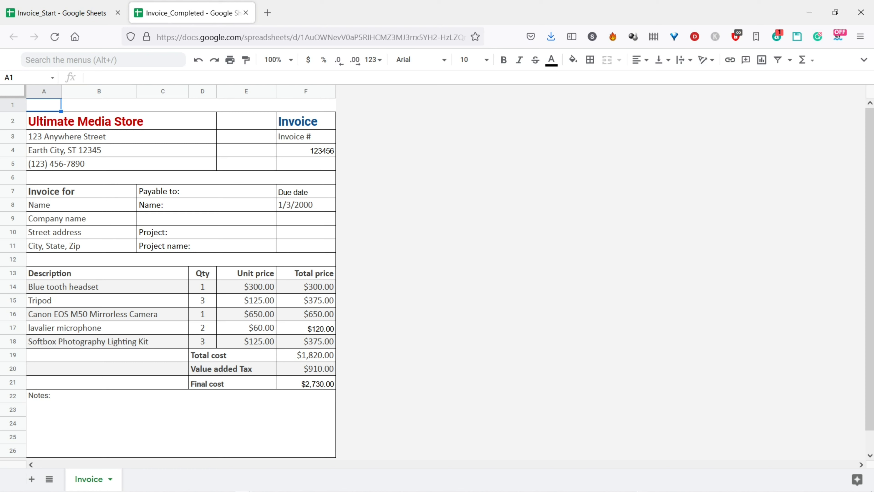
left_click(305, 246)
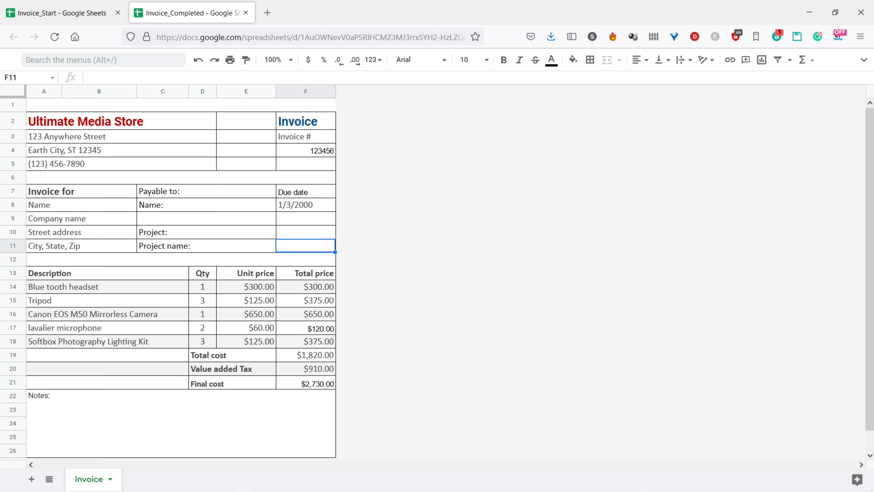
left_click(64, 13)
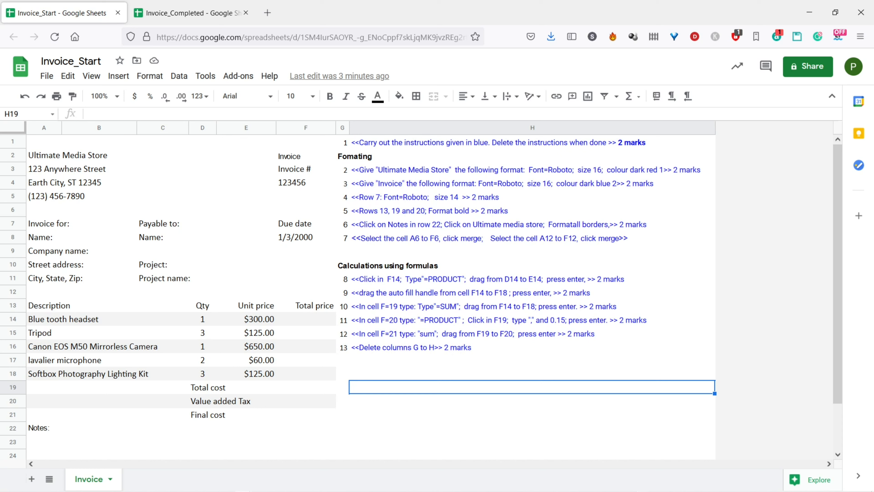
left_click_drag(305, 319, 306, 401)
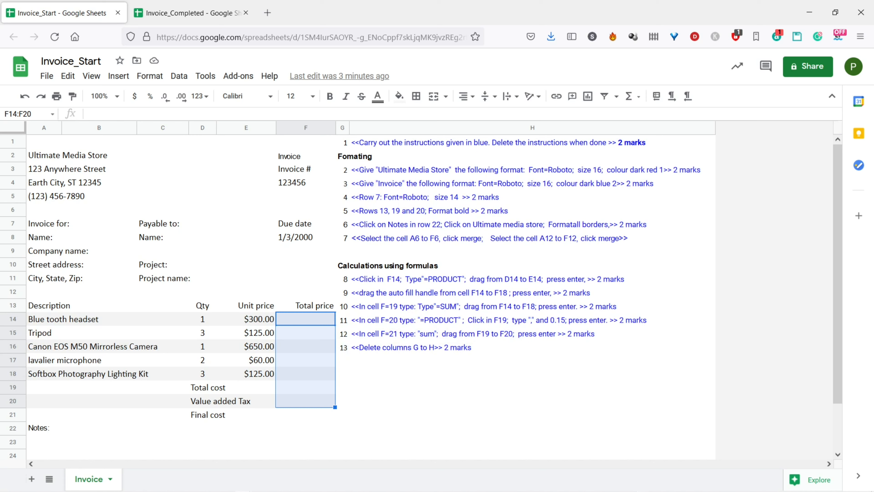
left_click(305, 264)
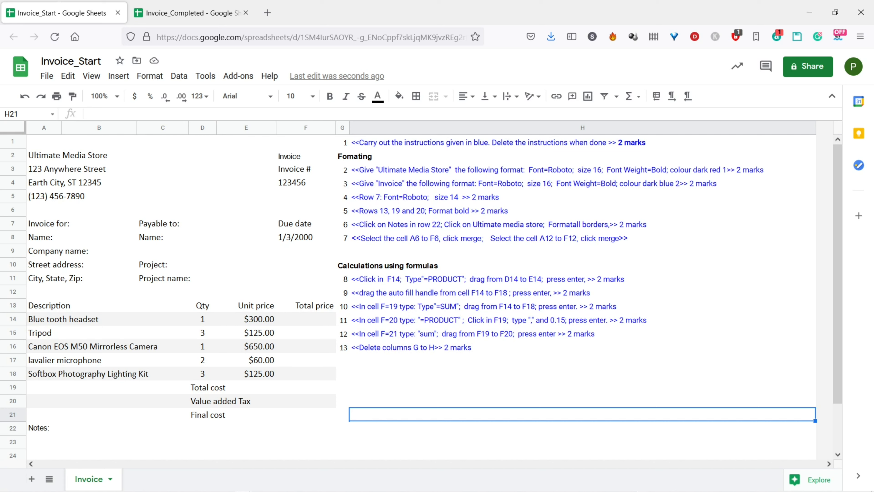
- Set the "Ultimate Media Store" heading in A2:D2 to Roboto, size 16
left_click(122, 155)
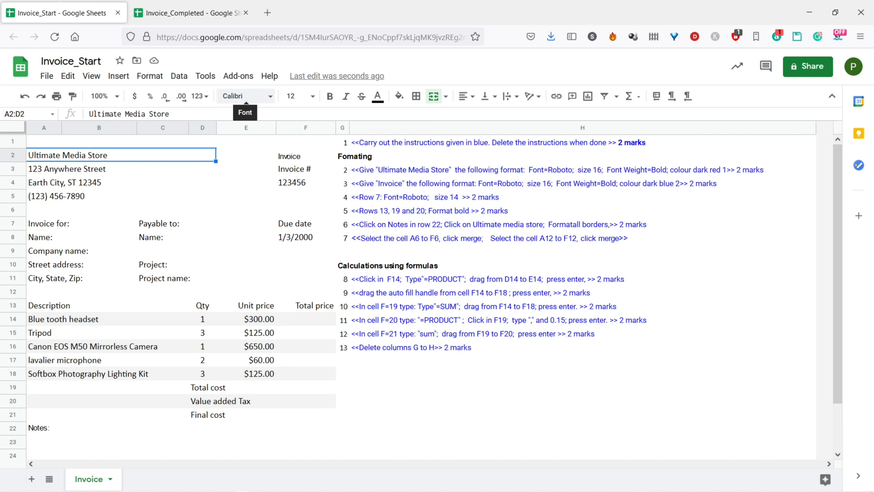
left_click(246, 96)
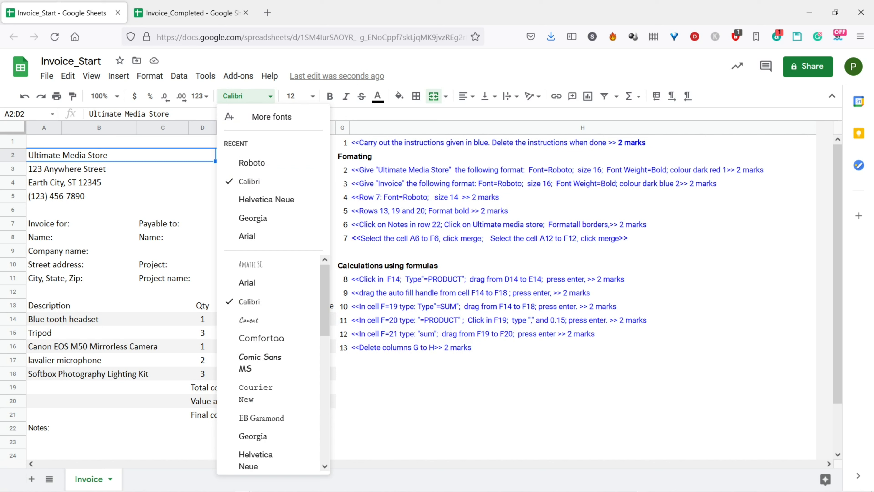
left_click(251, 163)
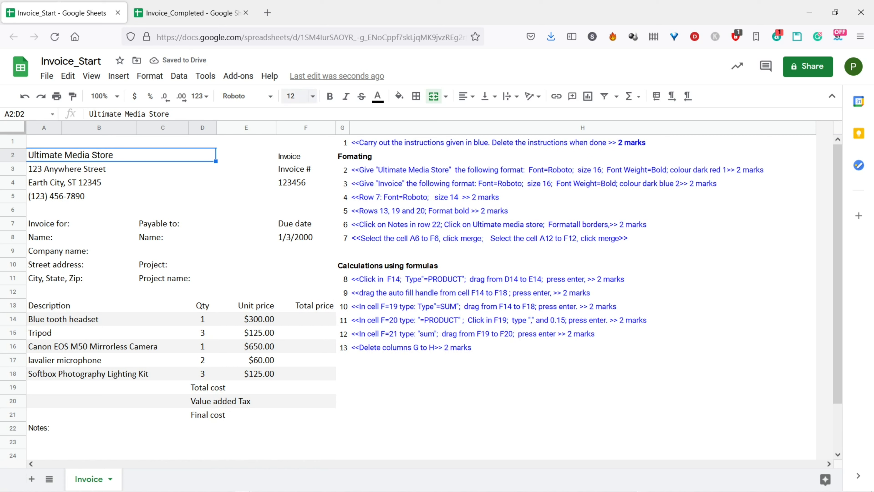
left_click(296, 97)
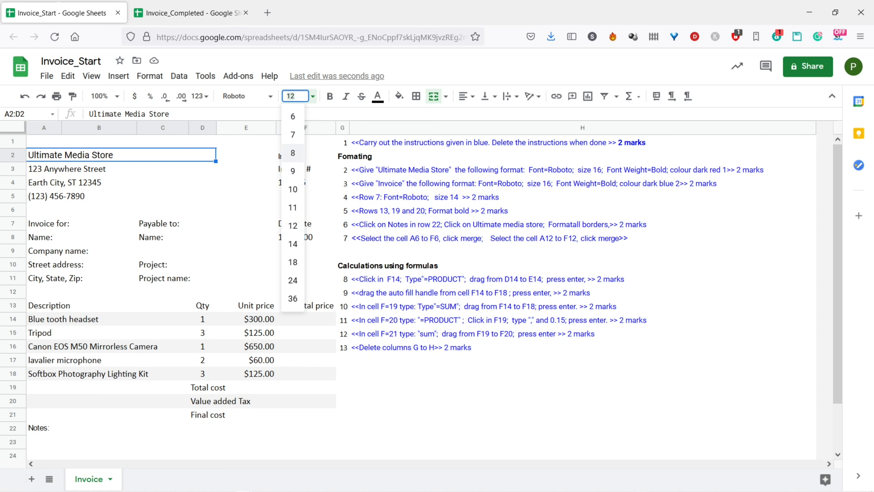
type("16")
key("Return")
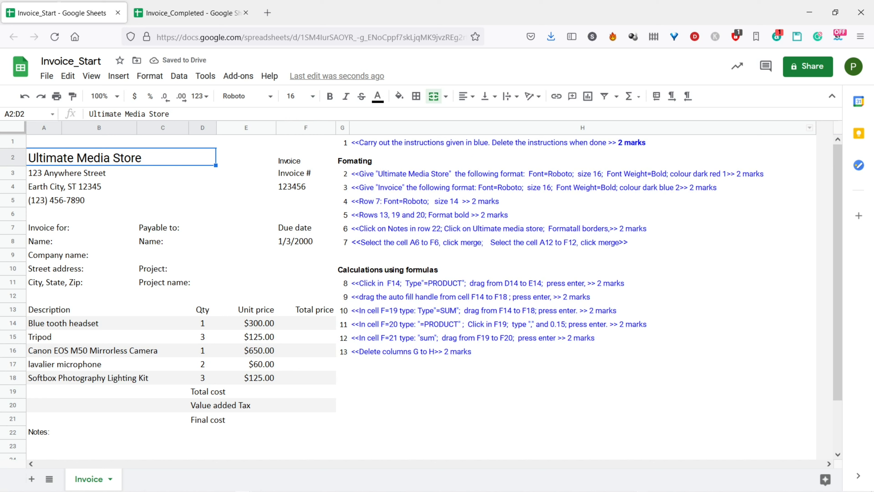
- Make the "Ultimate Media Store" heading bold and colour its text dark red 1
left_click(329, 96)
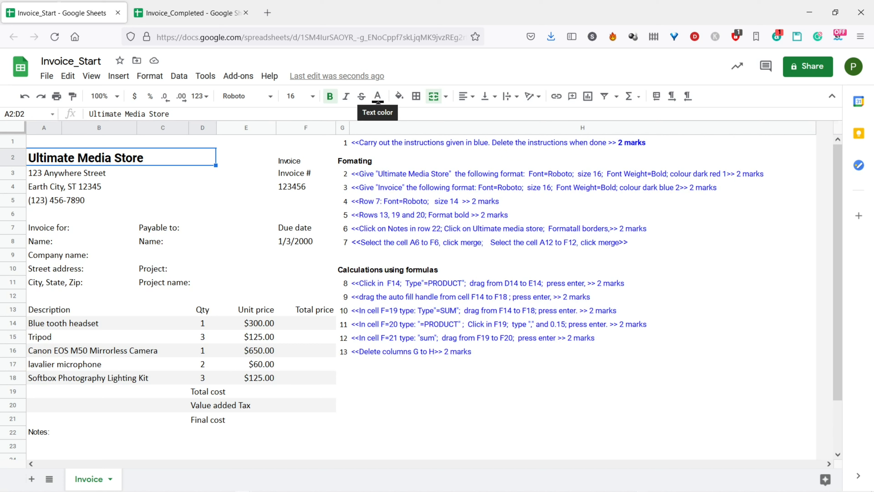
left_click(378, 96)
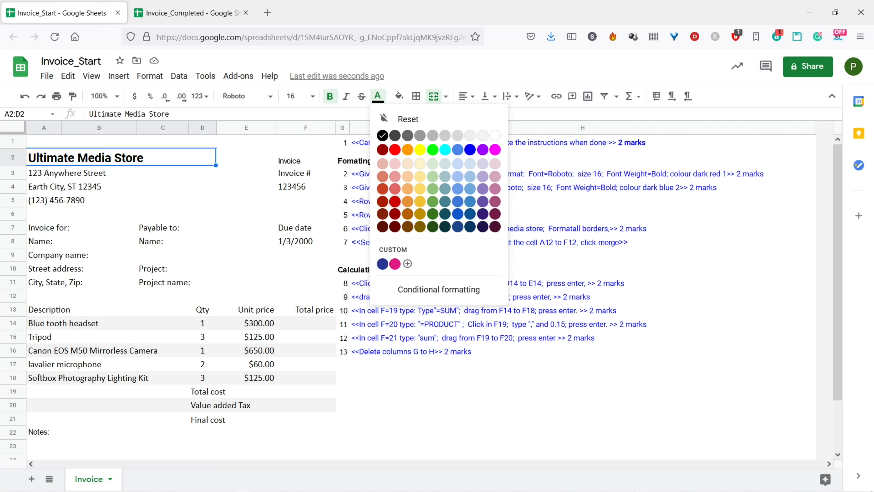
left_click(395, 201)
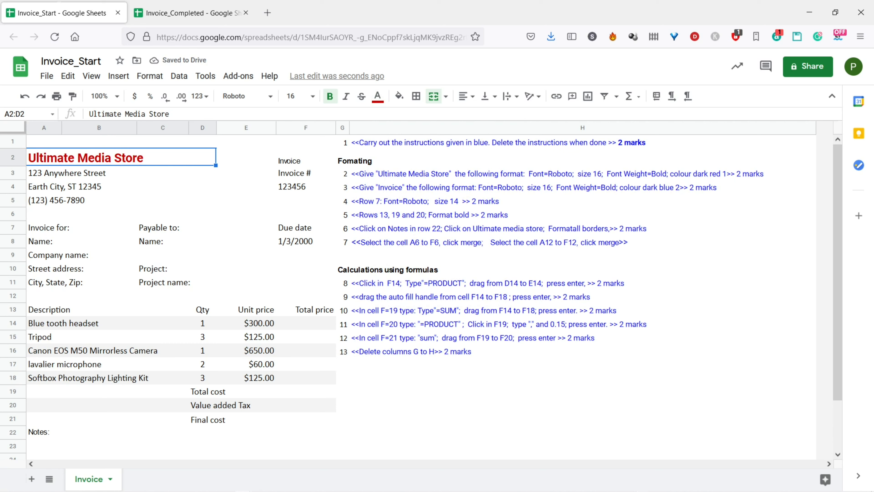
- Clear the completed instructions from cells G1:H3 and select the next instruction in H4
left_click_drag(343, 173, 406, 142)
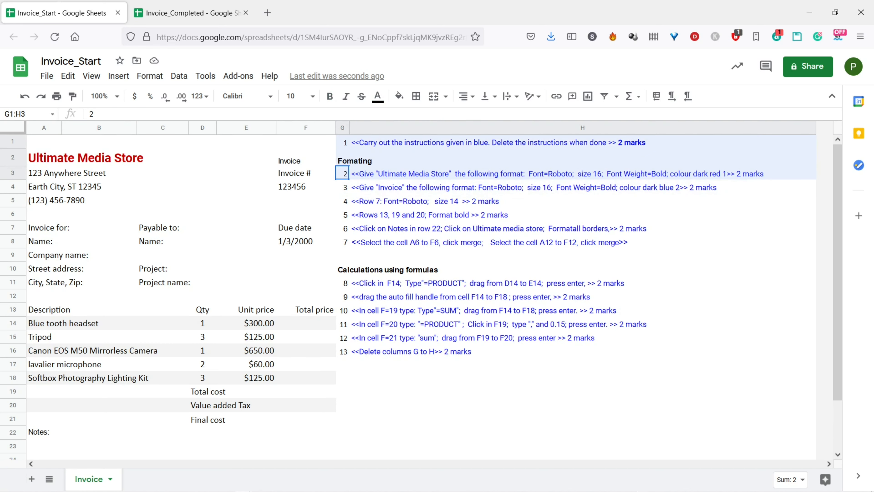
key("Delete")
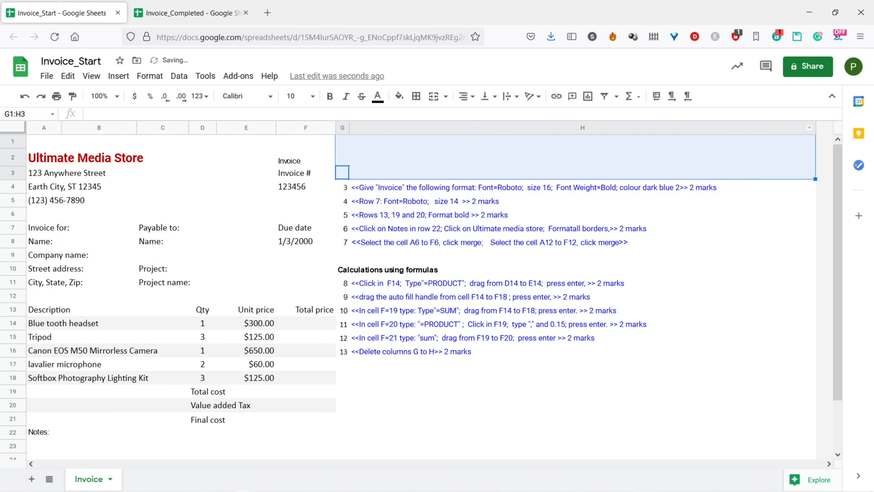
left_click(582, 186)
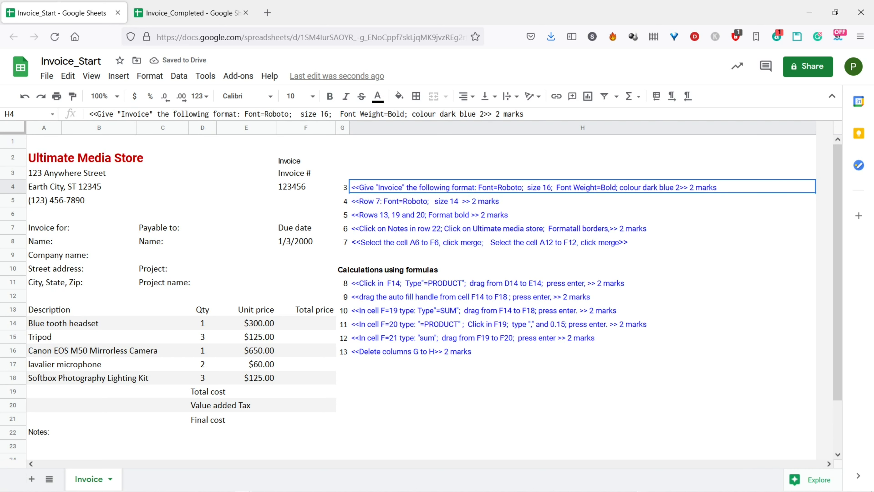
- Set the "Invoice" heading in cell F2 to Roboto, size 16
left_click(305, 158)
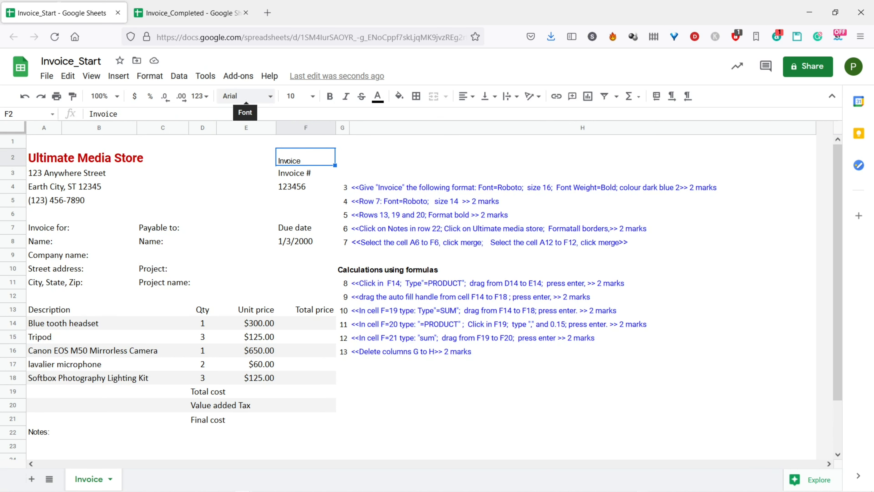
left_click(246, 96)
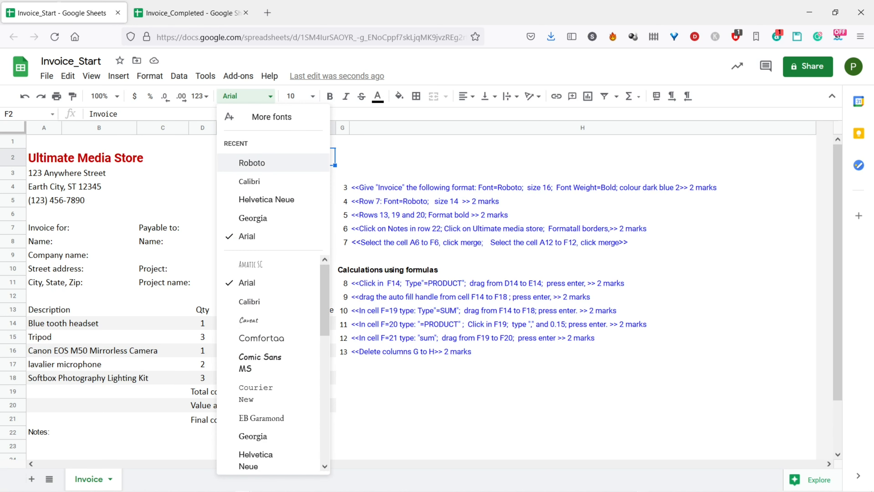
left_click(252, 163)
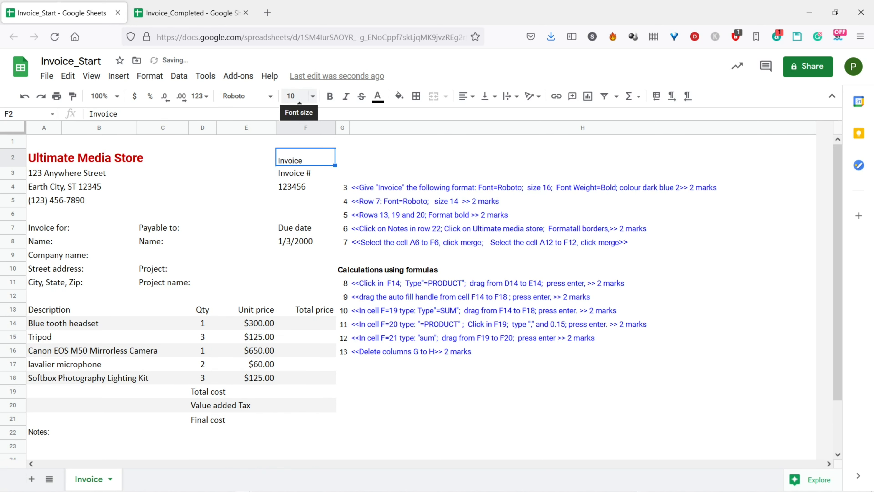
left_click(295, 96)
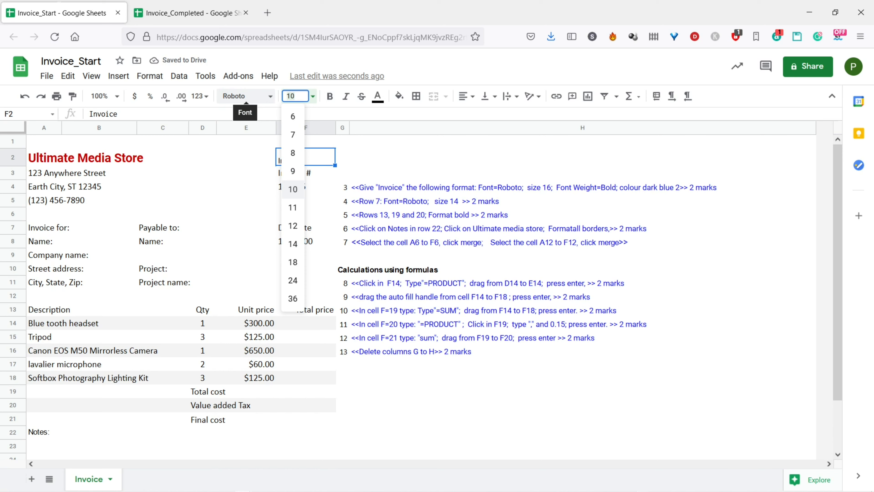
type("16")
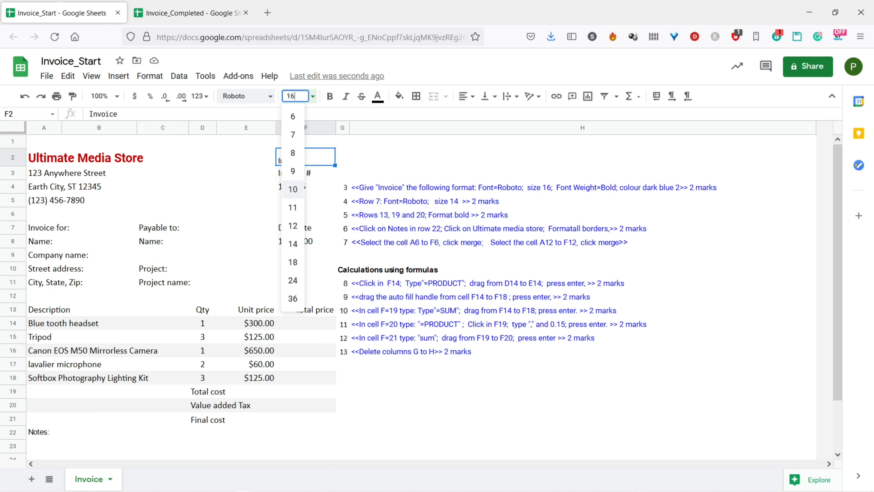
key("Return")
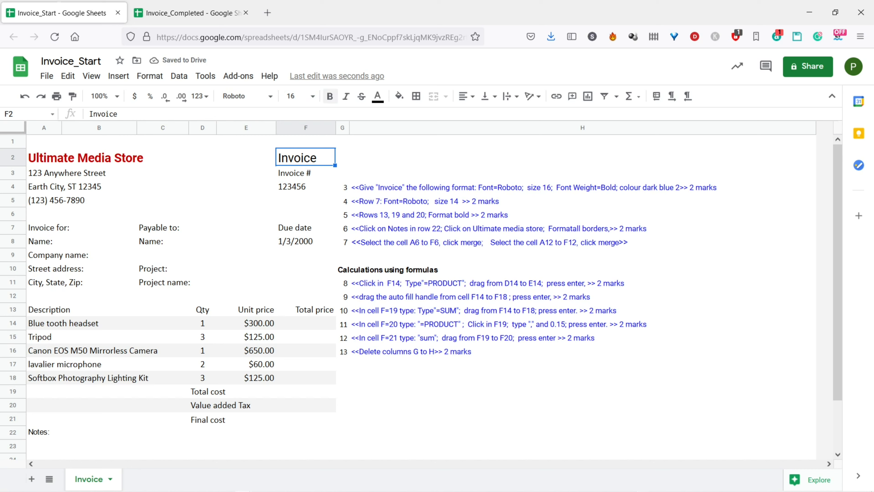
- Make the "Invoice" heading in F2 bold and colour its text dark blue 2
left_click(330, 96)
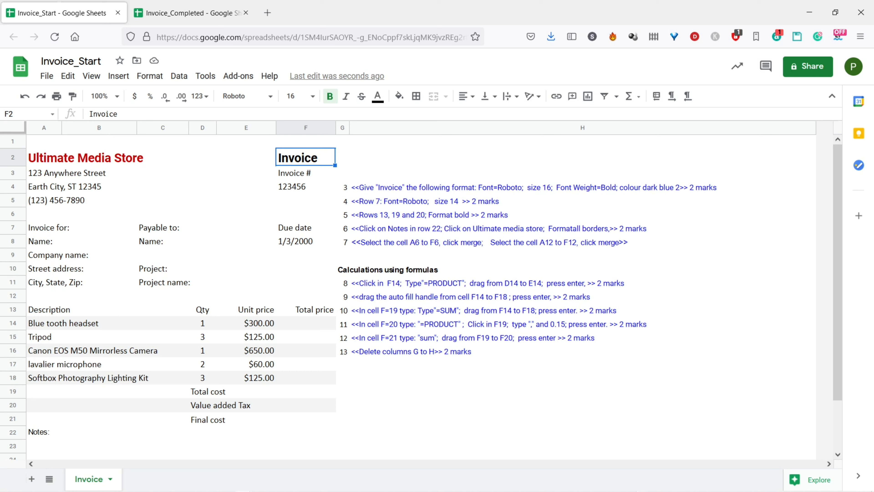
left_click(377, 96)
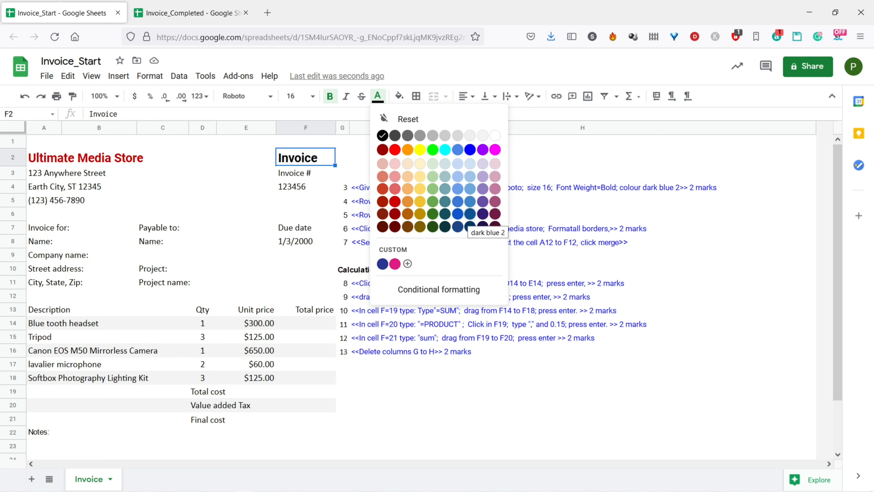
left_click(470, 214)
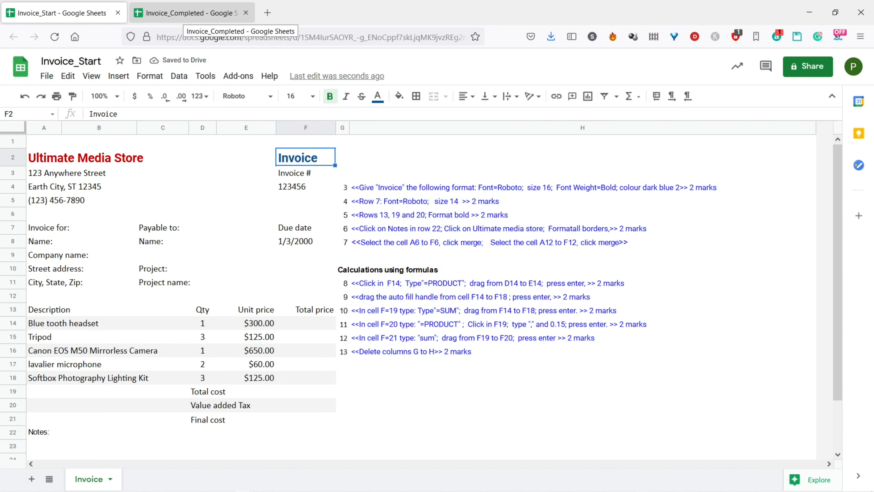
- Compare the headings with the Invoice_Completed spreadsheet, and clear the finished instruction from G3:H4 in Invoice_Start
left_click(189, 13)
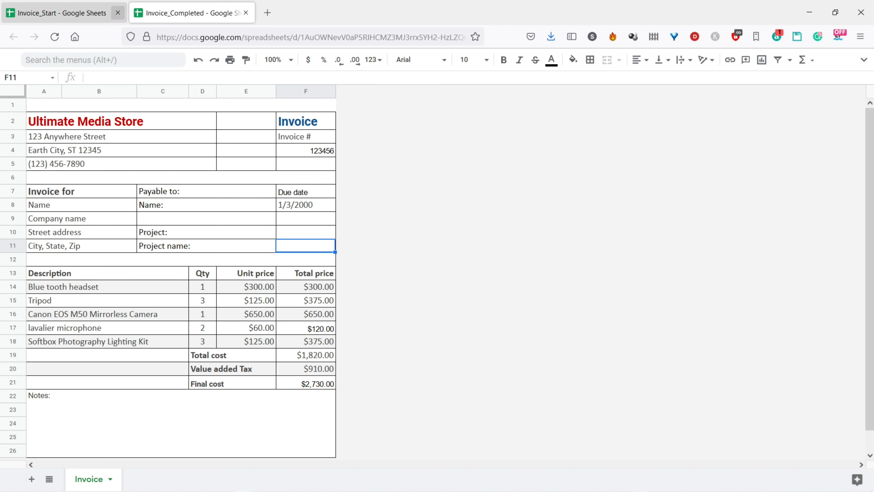
left_click(61, 13)
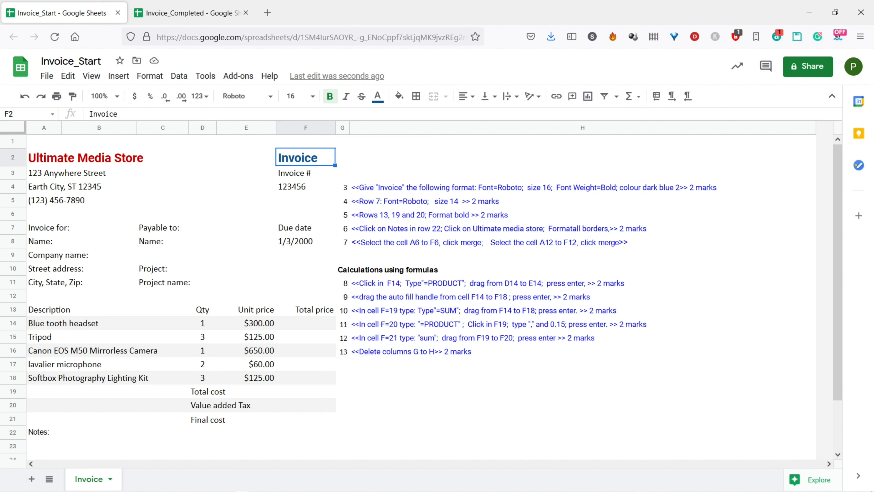
left_click_drag(343, 173, 375, 187)
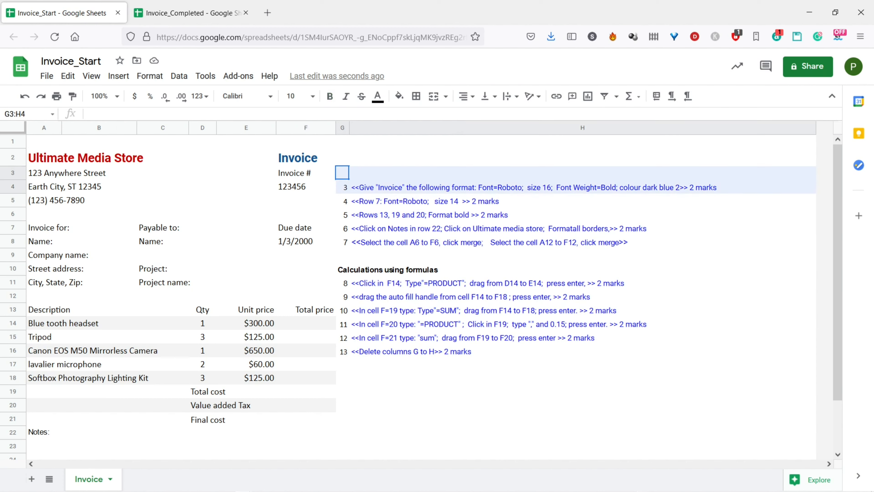
key("Delete")
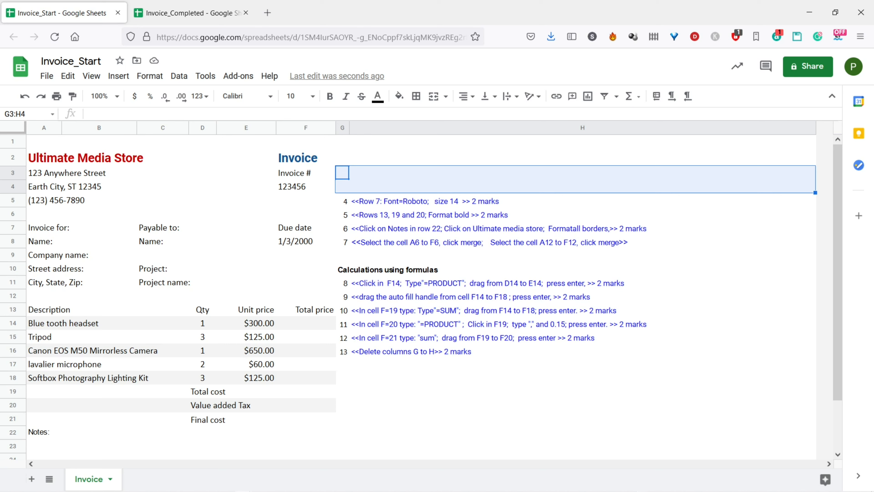
- Set the row 7 headings in A7:F7 to Roboto, size 14
left_click_drag(58, 227, 302, 228)
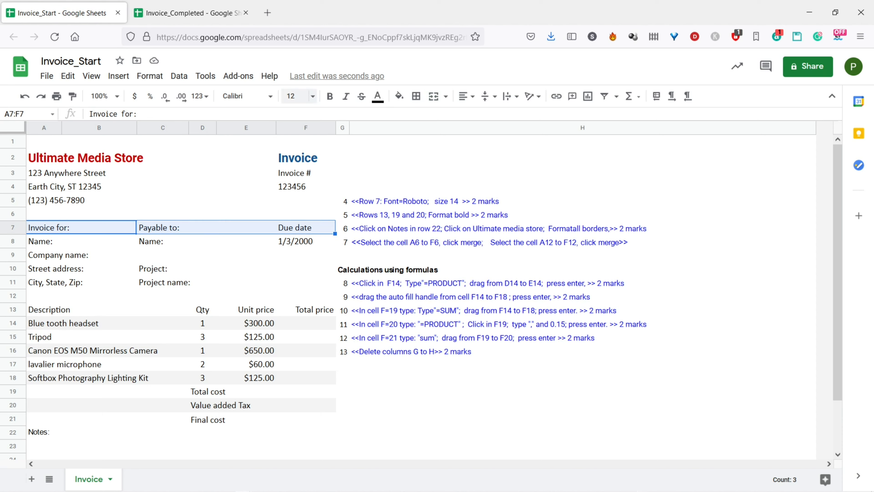
left_click(295, 96)
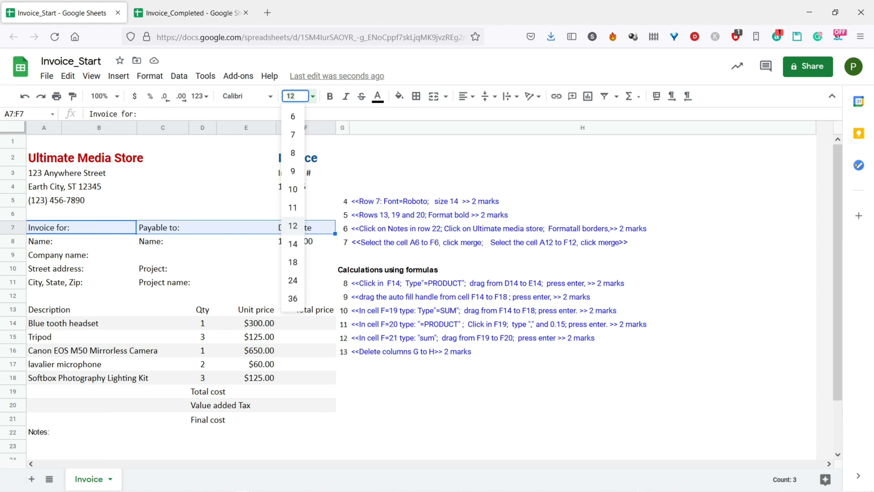
left_click(262, 96)
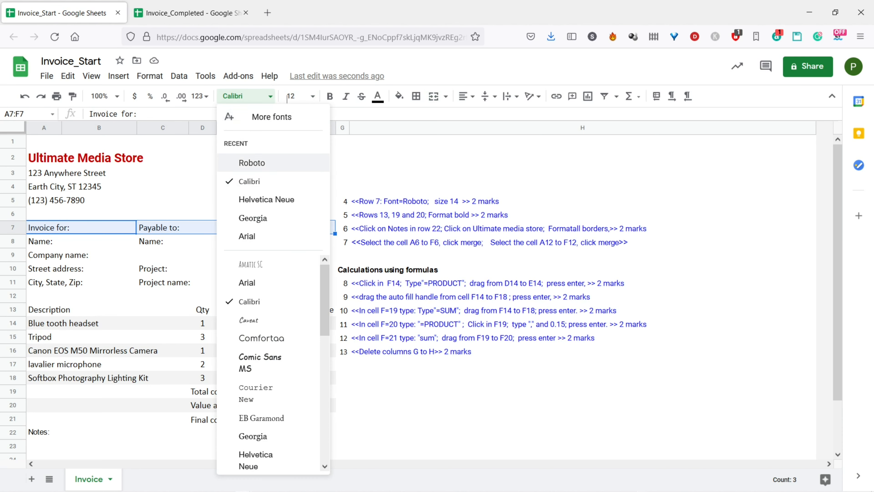
left_click(252, 163)
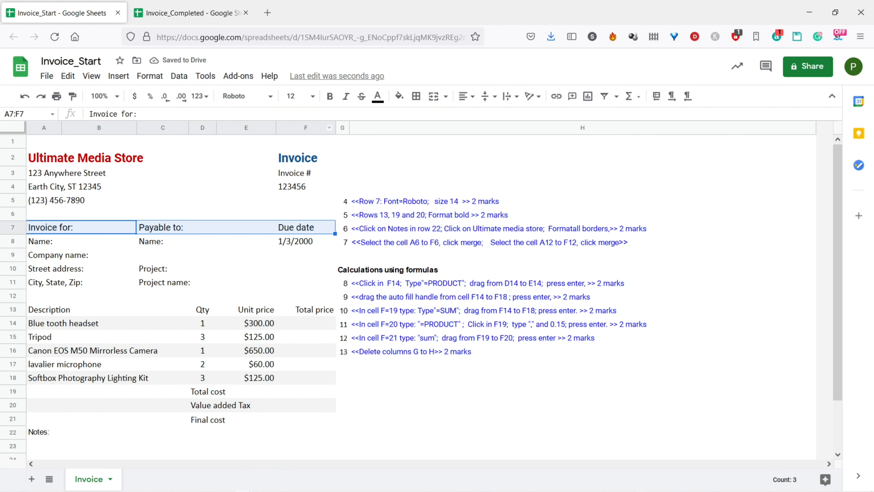
left_click(298, 96)
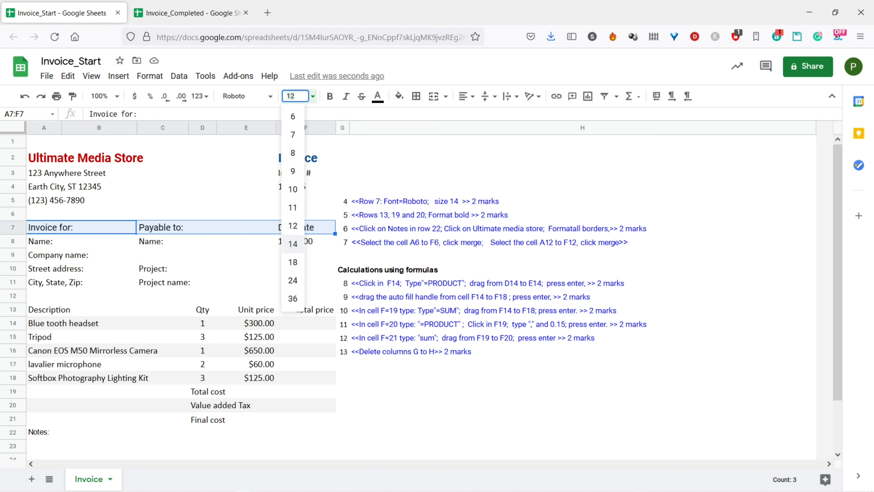
left_click(293, 244)
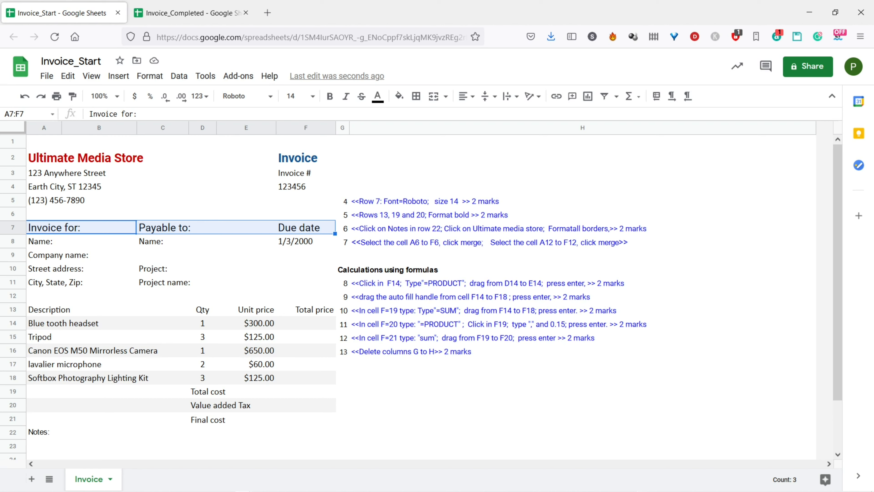
- Make the item table's header row A13:F13 and the total rows A19:F20 bold
left_click_drag(52, 310, 306, 310)
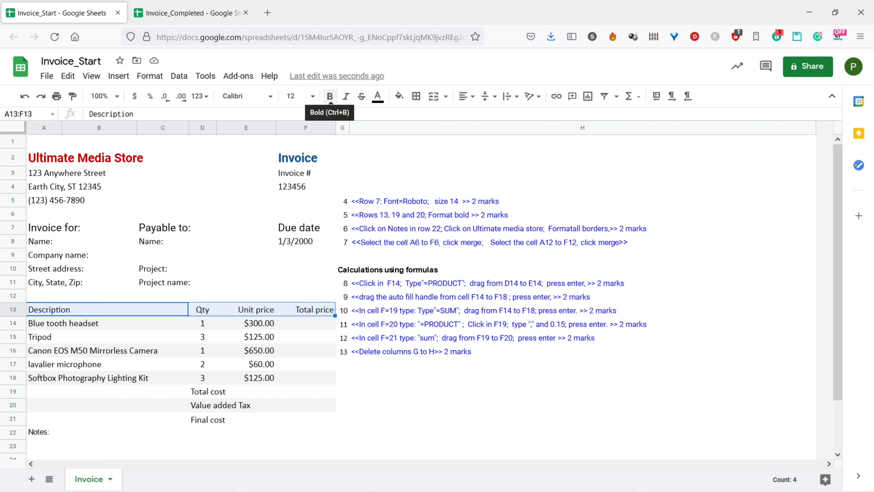
left_click(330, 96)
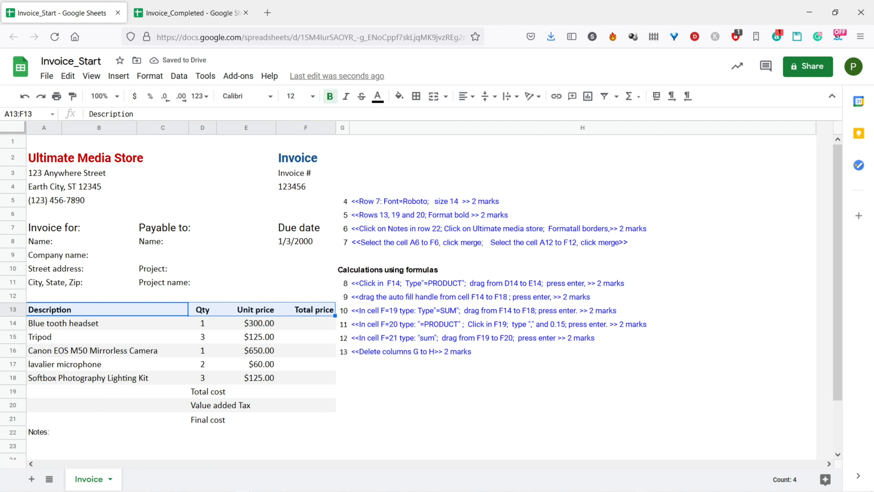
left_click_drag(103, 391, 305, 404)
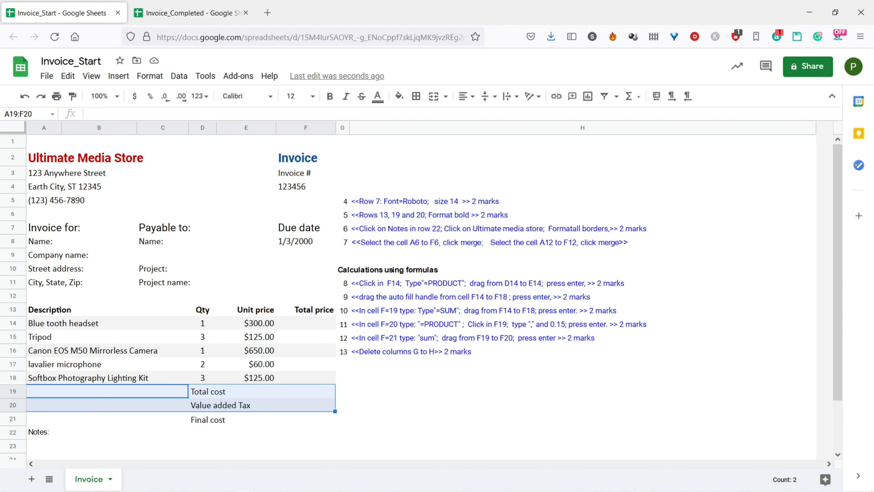
key("ctrl+b")
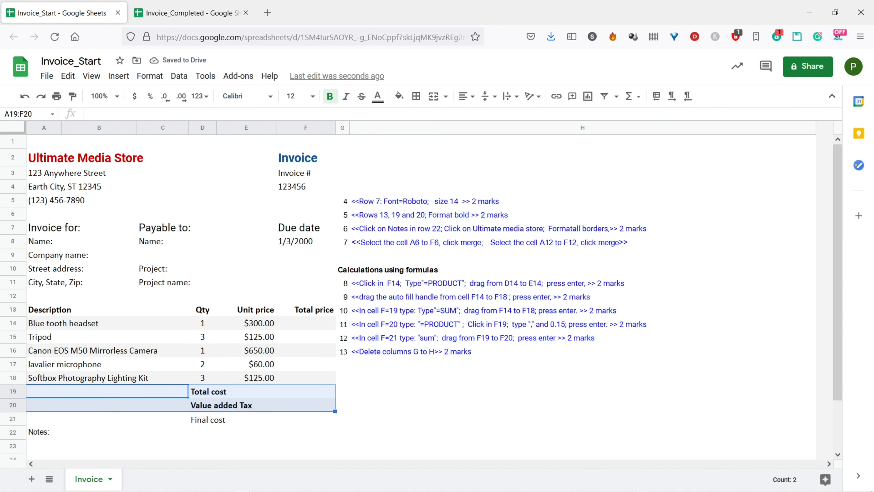
- Check the "Final cost" label's formatting in the Invoice_Completed spreadsheet, and make the same label in D21 of Invoice_Start bold
left_click(189, 13)
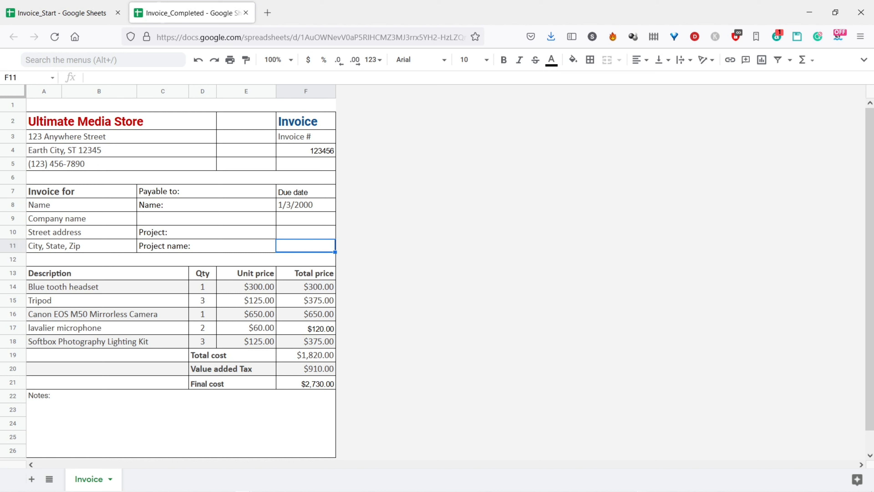
left_click(232, 383)
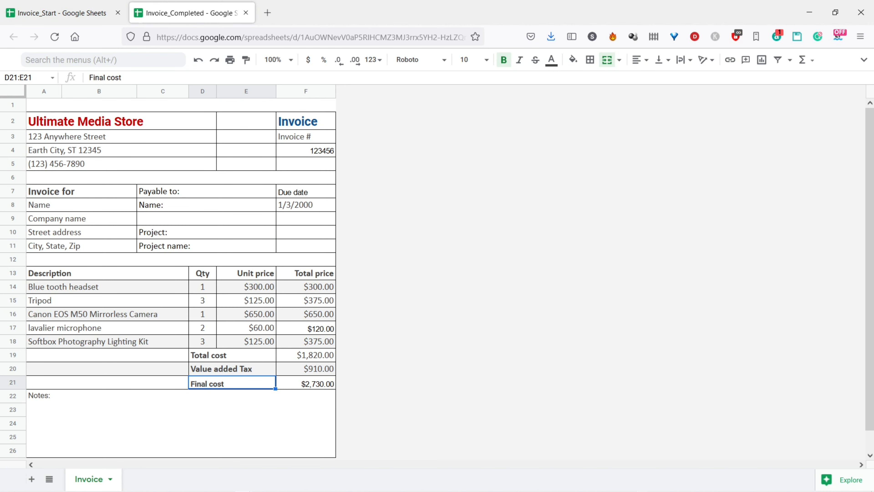
left_click(62, 13)
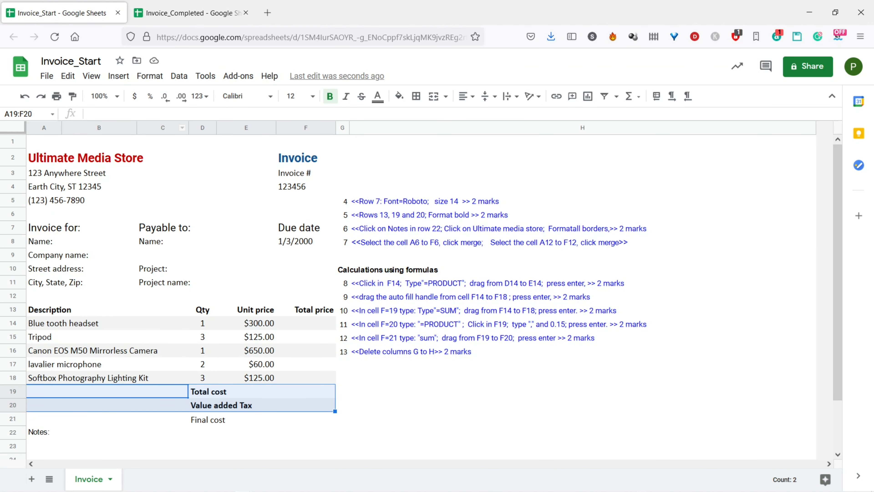
left_click(232, 419)
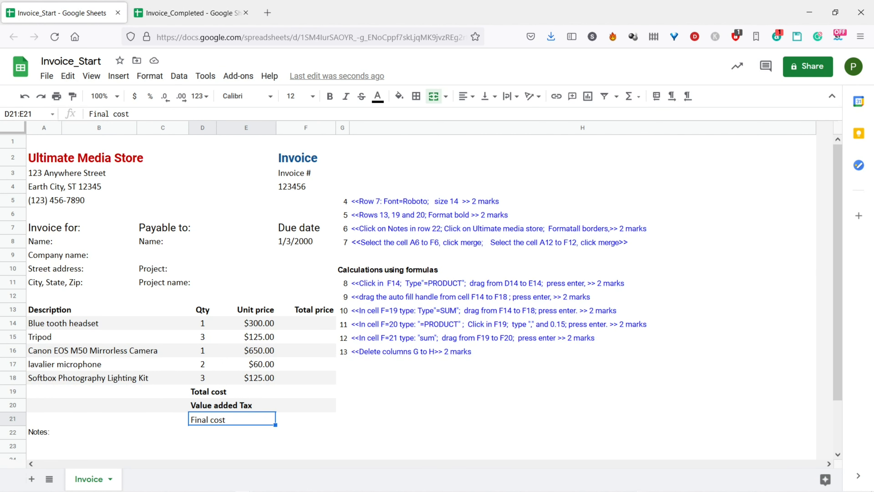
key("ctrl+b")
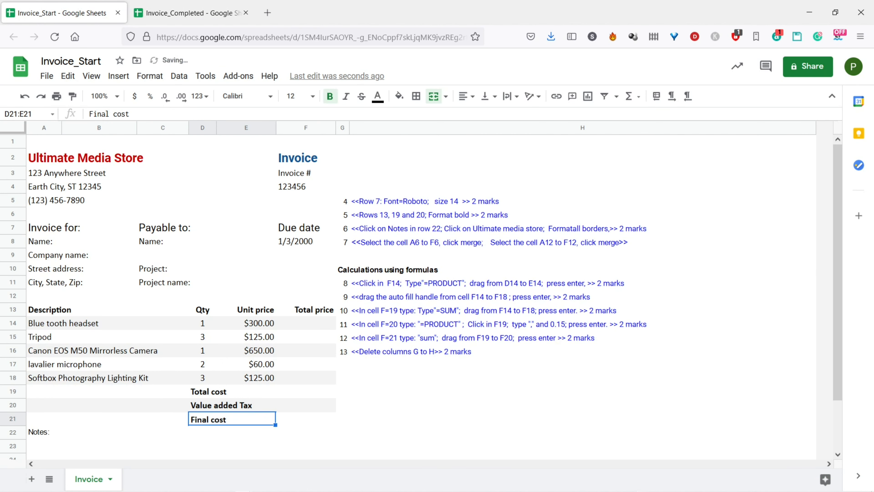
- Correct the instruction in H7 to read "Drag to Ultimate media store; Format all borders", and dismiss the chat notification
left_click(488, 405)
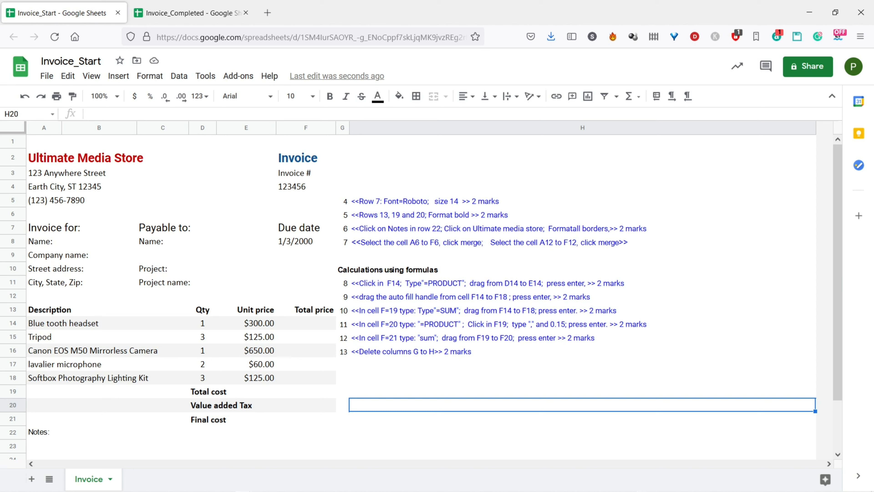
left_click(582, 228)
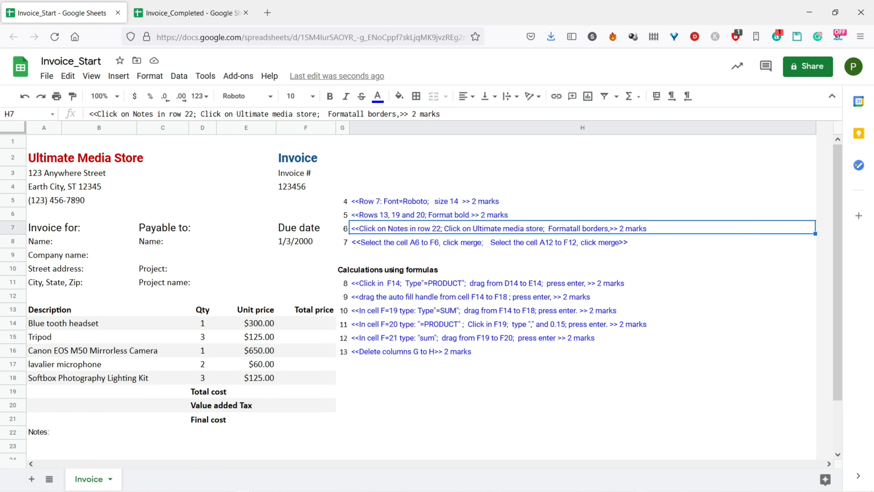
left_click(103, 435)
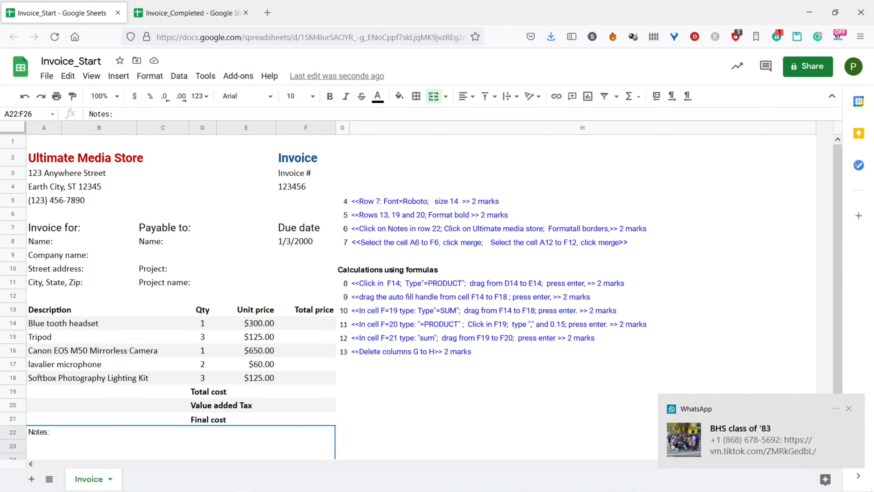
left_click(849, 408)
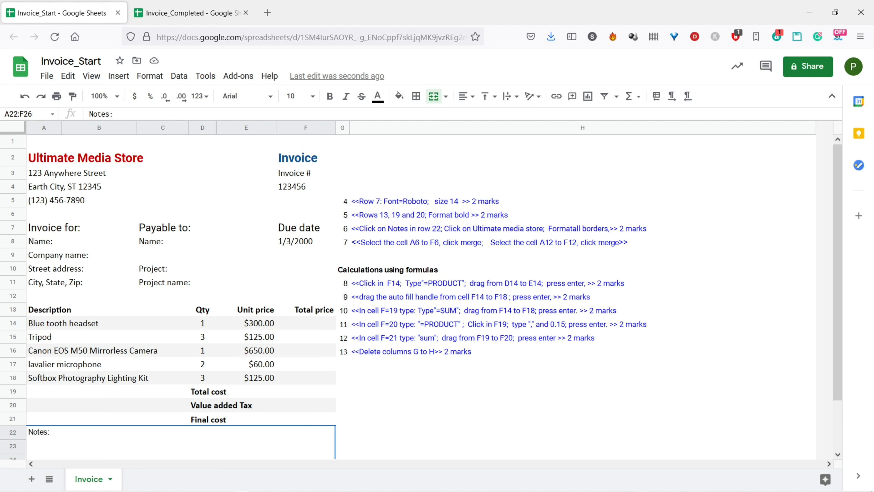
left_click(581, 391)
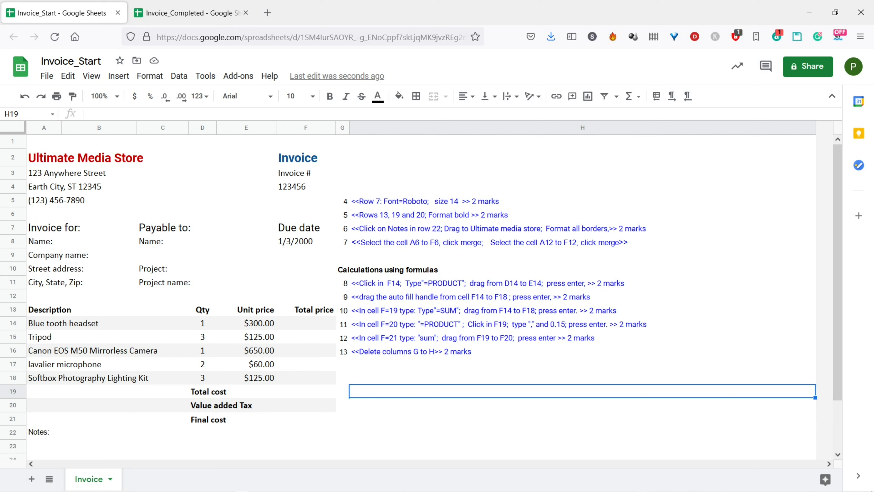
- Apply all borders to the whole invoice, from the Notes area up to the store heading (A2:F26)
left_click(582, 228)
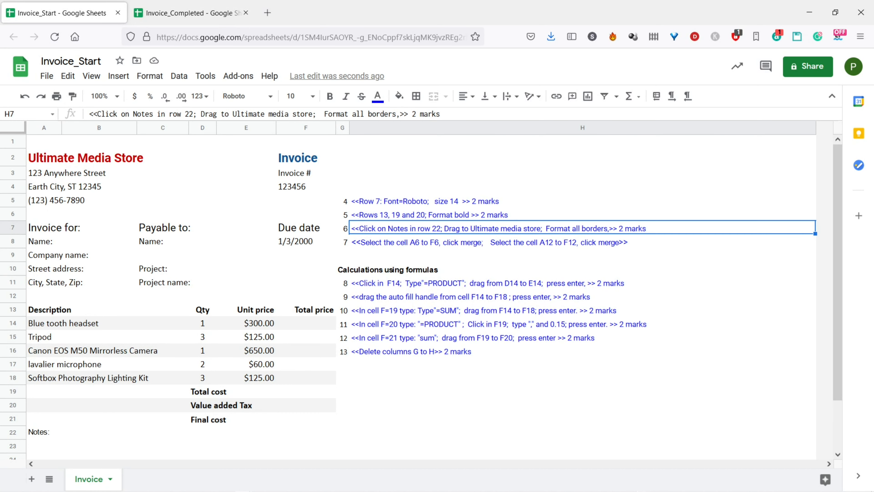
left_click(104, 437)
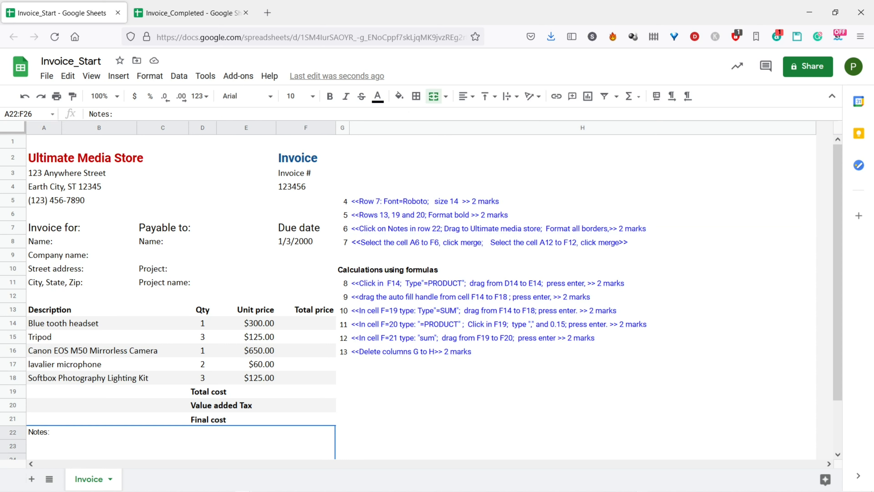
left_click_drag(103, 438, 86, 158)
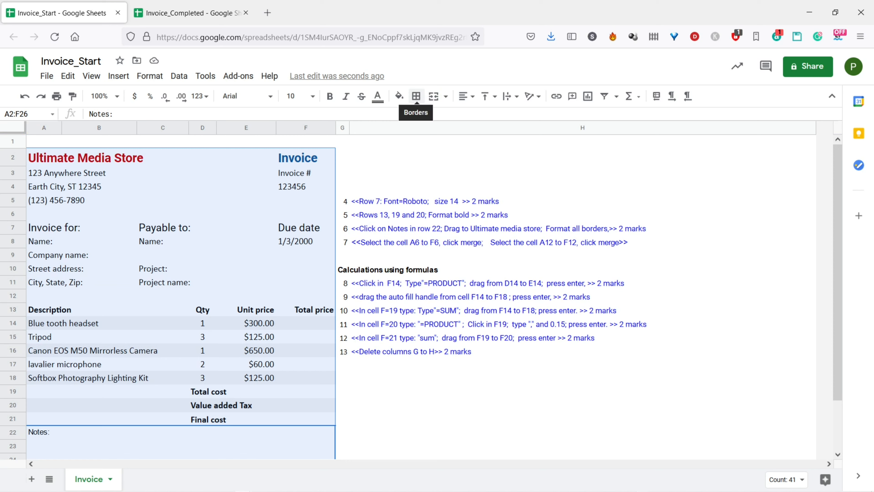
left_click(416, 96)
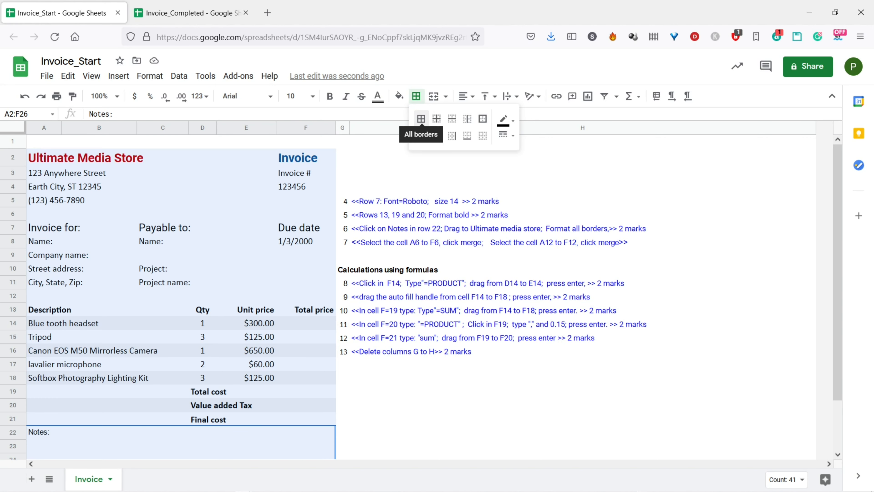
left_click(421, 118)
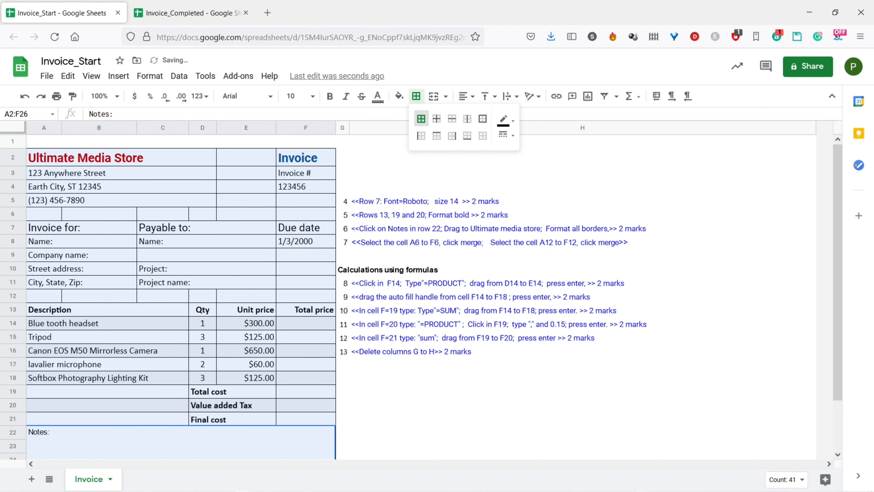
- Merge the blank cells A6:F6 and likewise A12:F12 into single cells, as instructed in H8
left_click(516, 241)
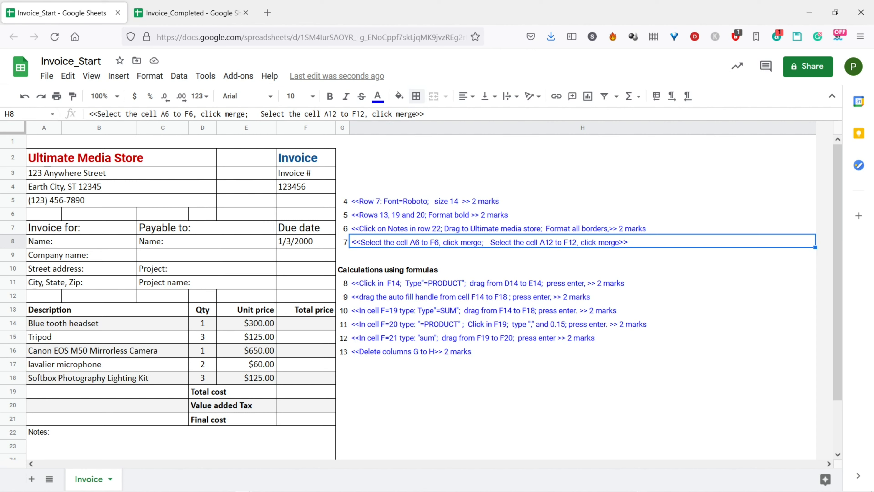
left_click_drag(45, 214, 303, 213)
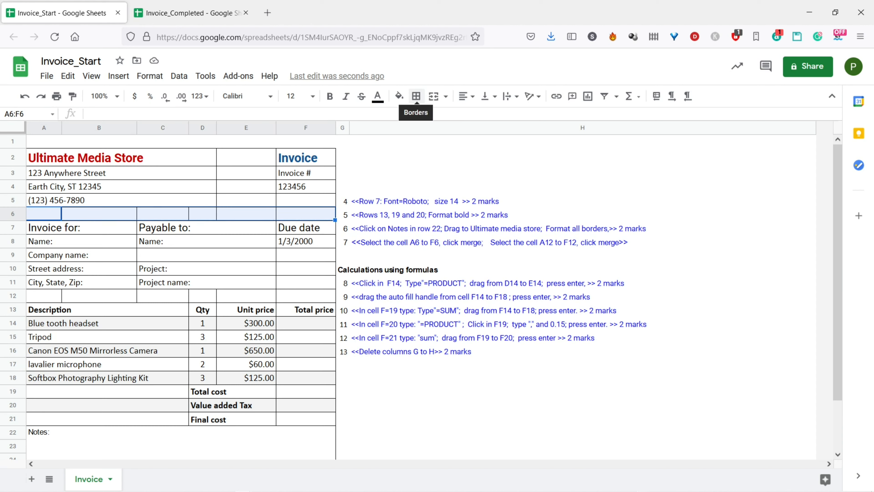
left_click(433, 97)
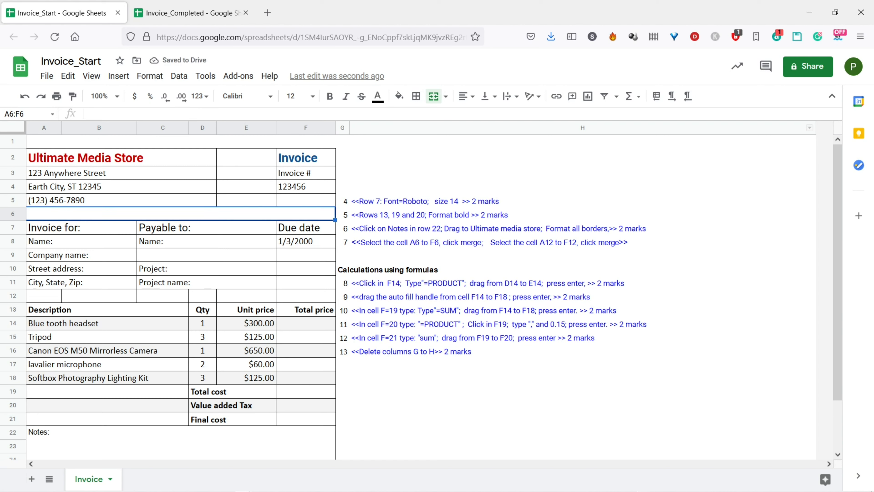
left_click_drag(44, 295, 303, 296)
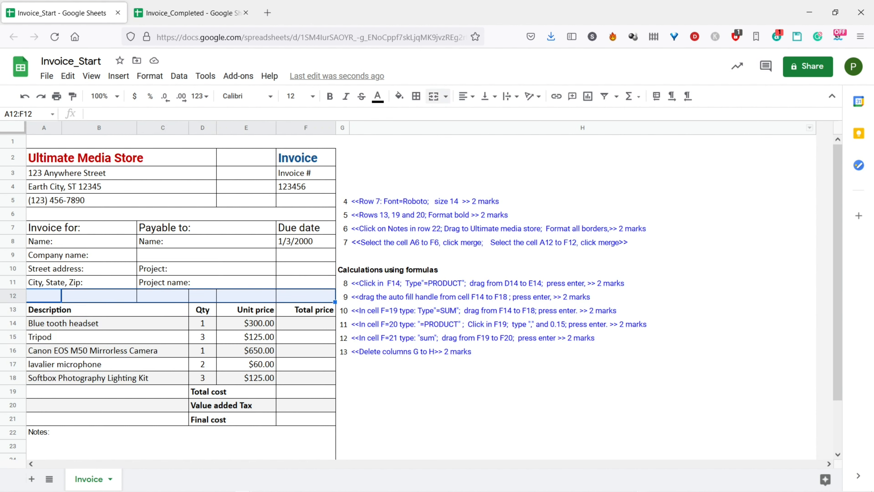
left_click(433, 96)
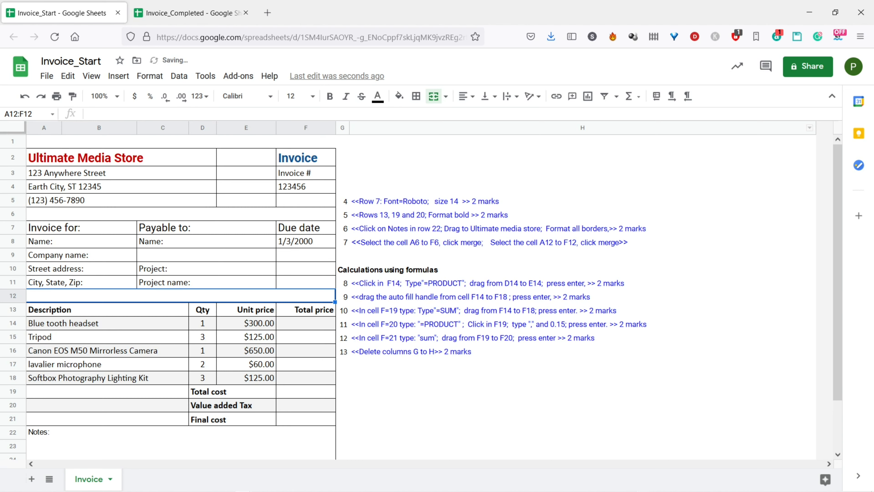
- Clear the completed instructions from G5:H8, and check the merged row 12 in Invoice_Completed before returning to Invoice_Start
left_click_drag(448, 268, 447, 229)
left_click_drag(343, 201, 447, 242)
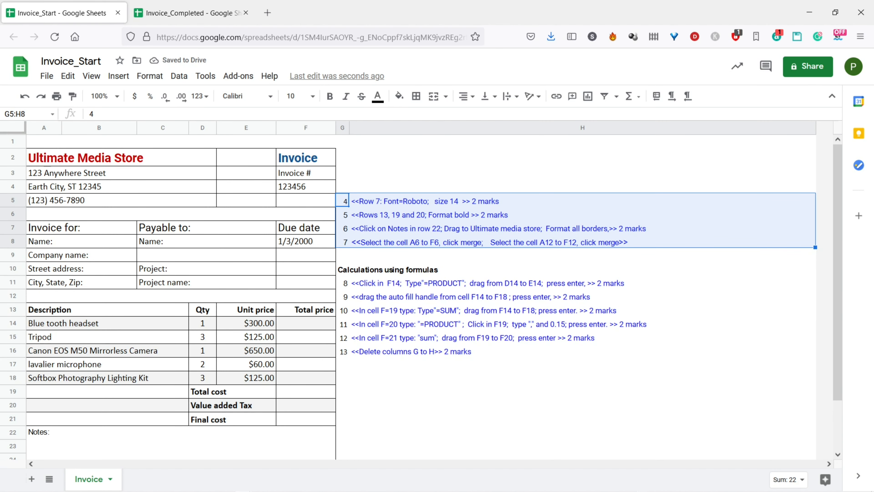
key("Delete")
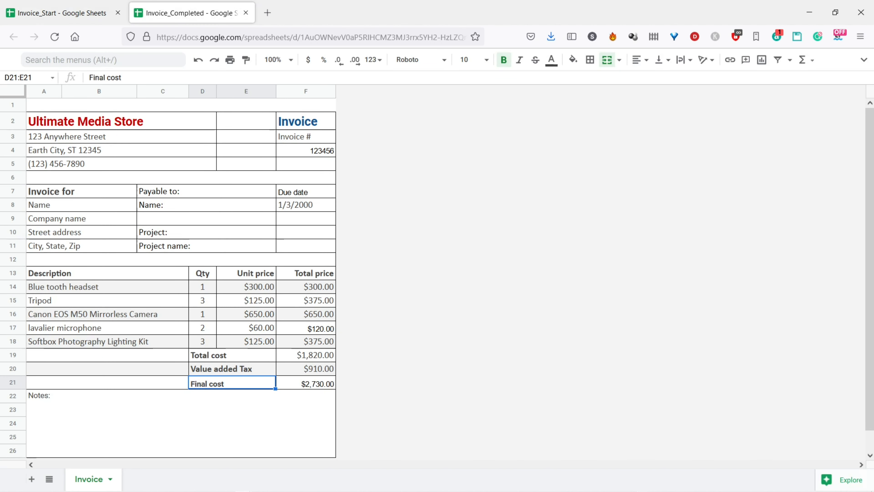
left_click(185, 13)
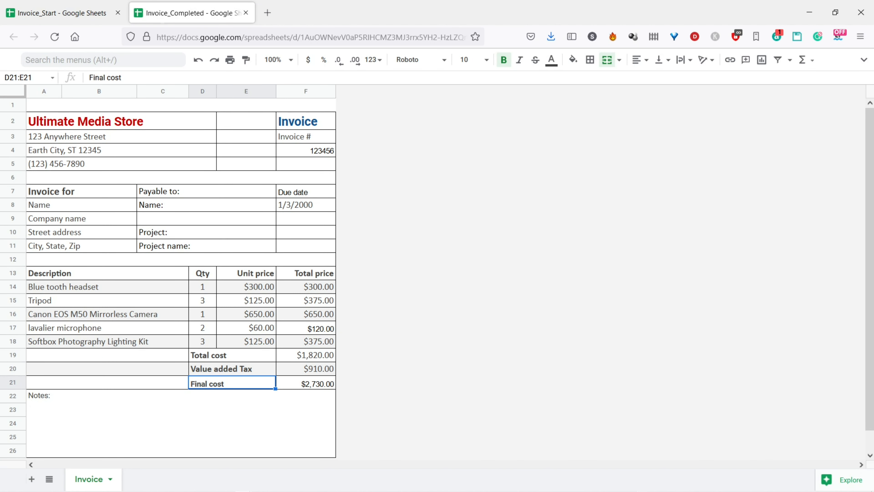
left_click(203, 260)
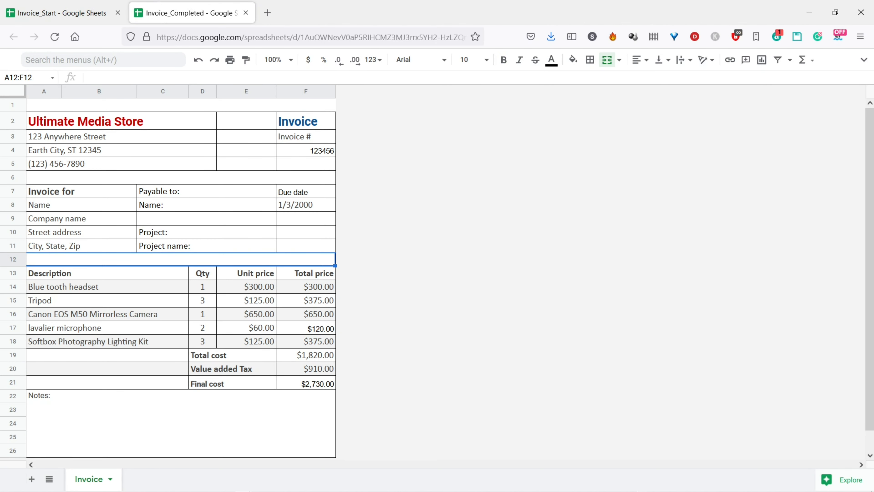
left_click(62, 13)
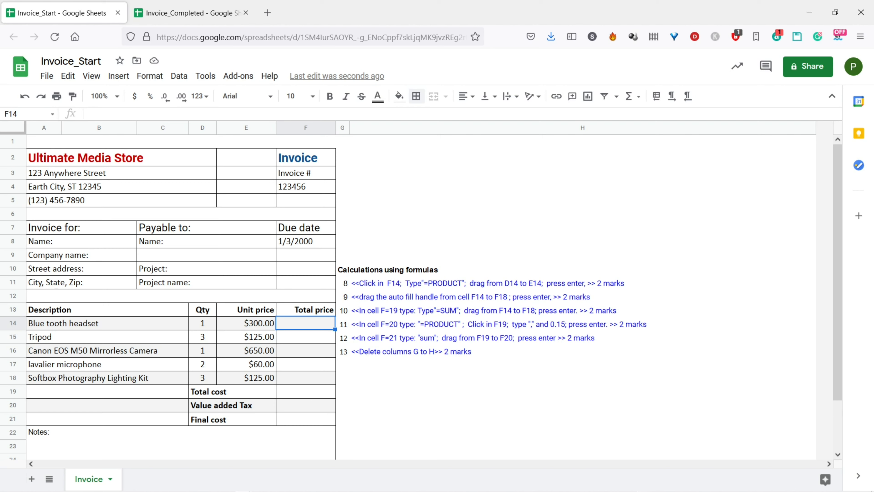
- Enter the formula =PRODUCT(D14:E14) in F14 to calculate the Blue tooth headset's total price
type("=")
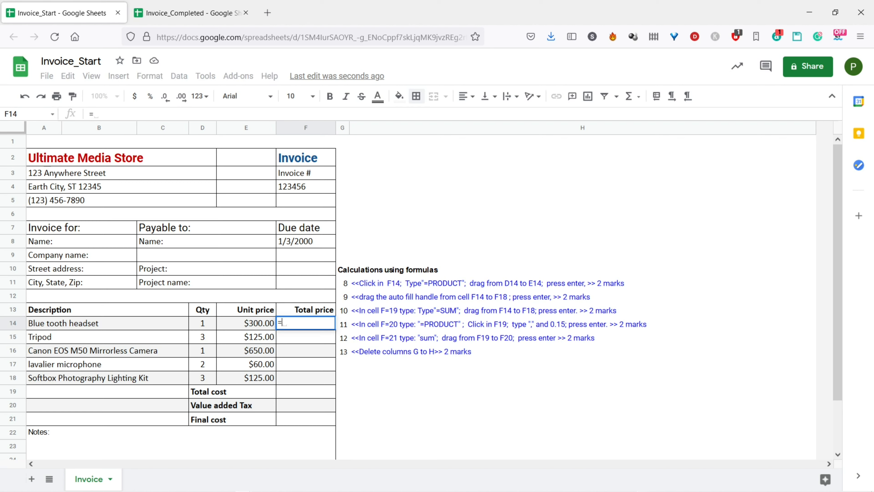
type("pr")
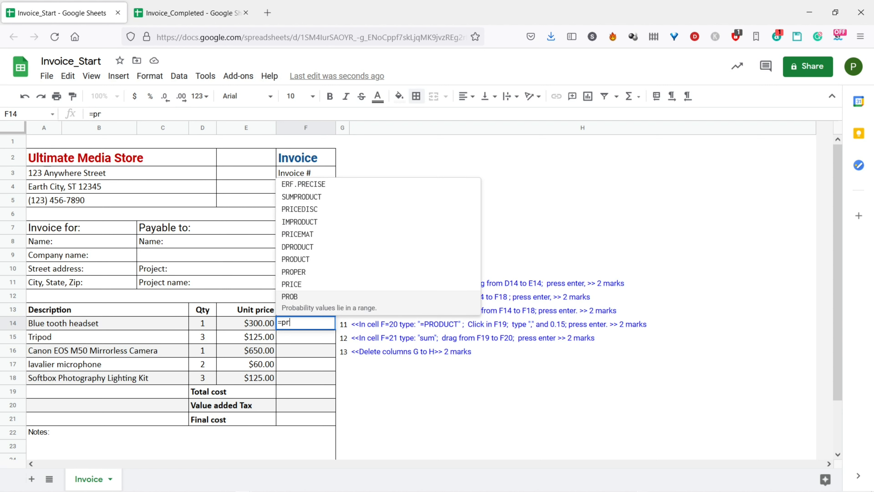
key("Up")
key("Up")
key("Up")
key("Tab")
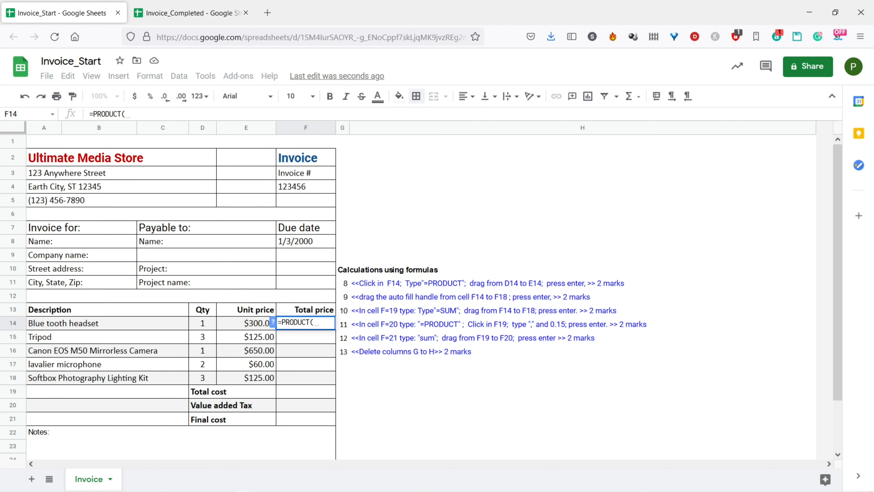
left_click_drag(203, 323, 262, 324)
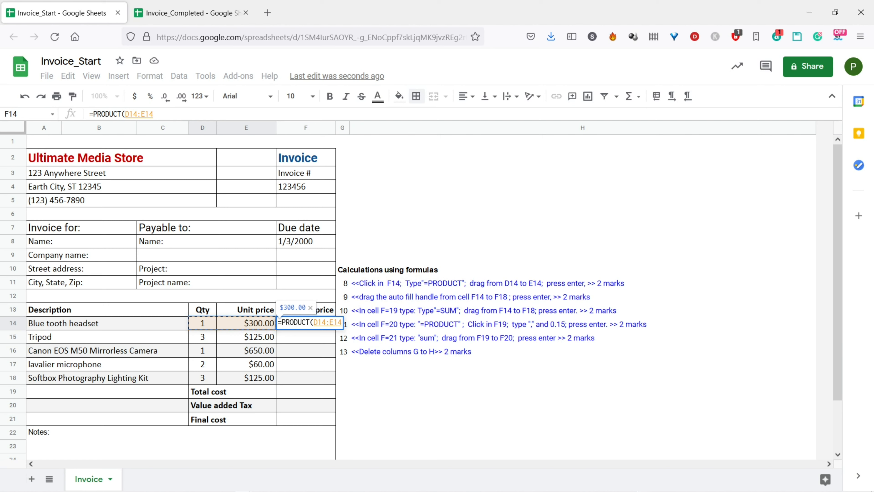
key("Return")
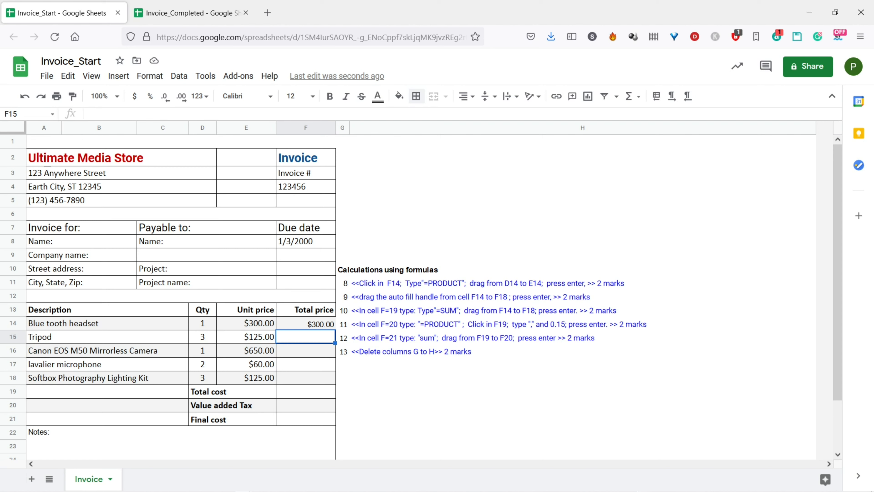
- Set the Blue tooth headset quantity in D14 to 3, and check the total price in F14
left_click(305, 323)
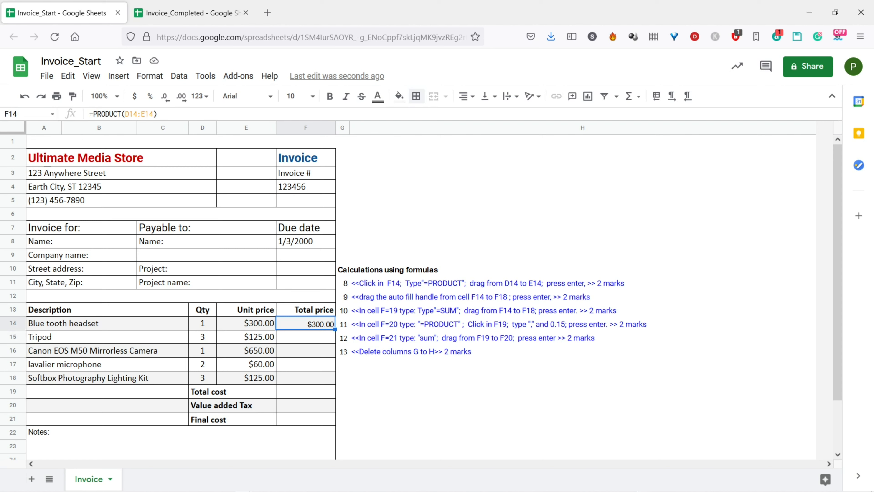
left_click(202, 324)
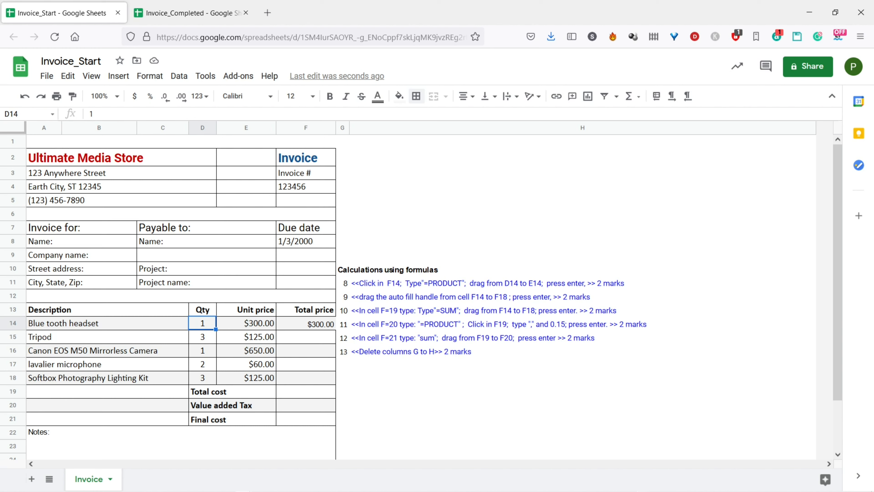
type("3")
key("Return")
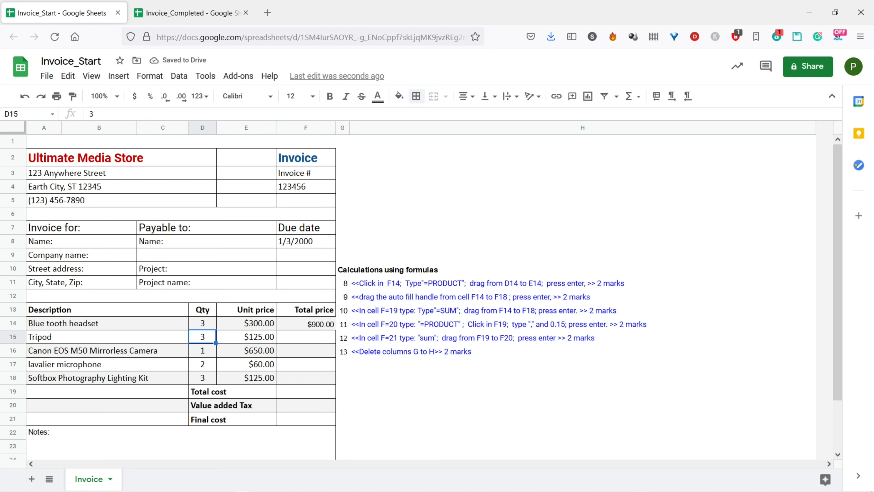
left_click(305, 324)
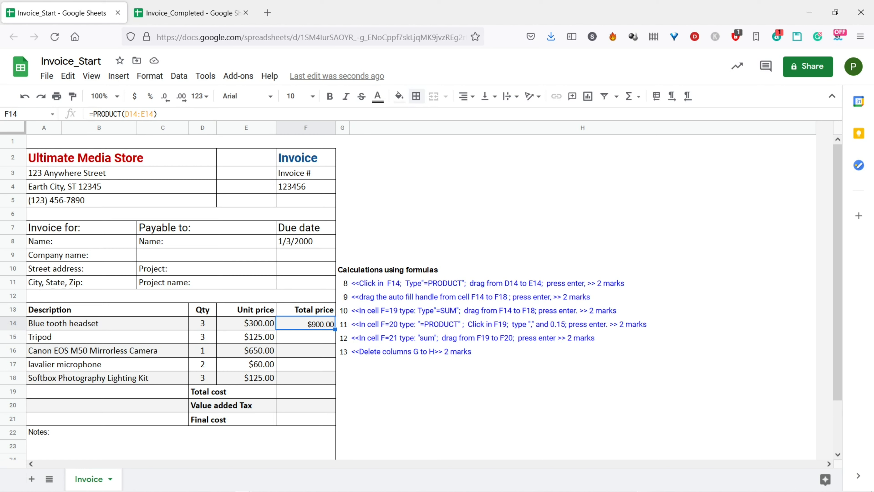
left_click(305, 337)
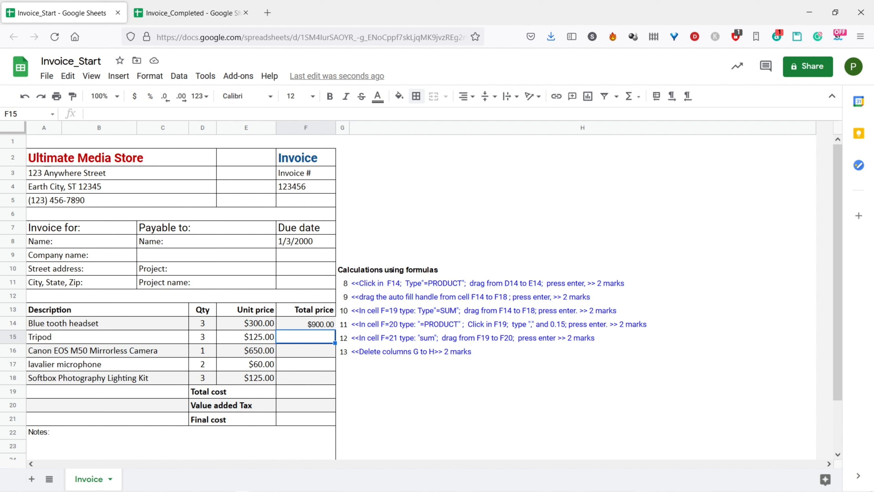
- Try filling the F14 formula down to F18, and undo the fill
left_click(306, 323)
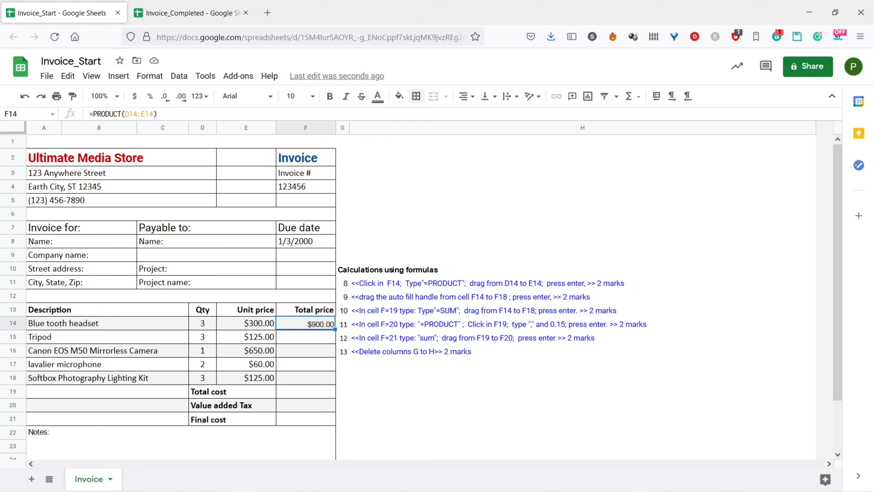
left_click_drag(335, 329, 330, 379)
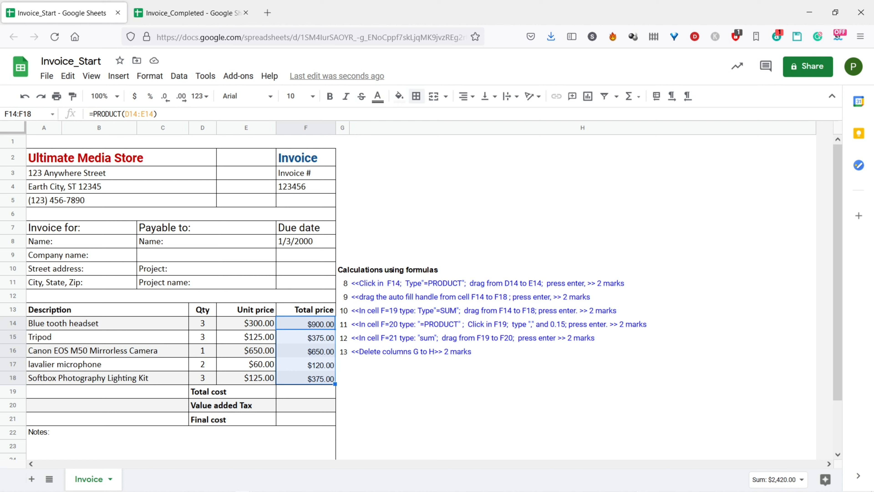
key("ctrl+z")
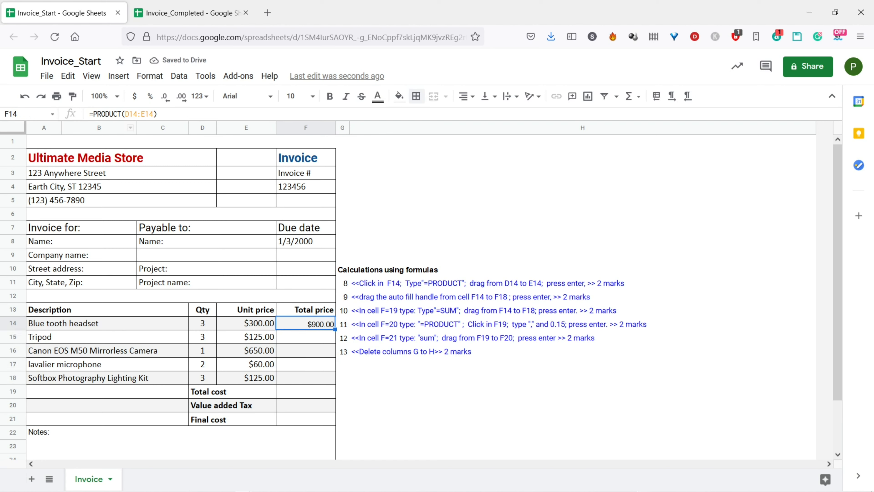
- Fill the total price formula from F14 down through F19
left_click(305, 377)
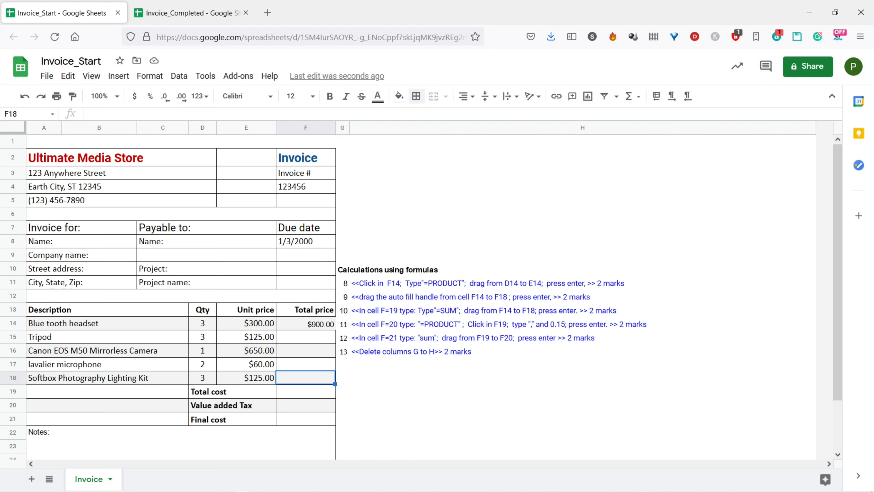
left_click(306, 323)
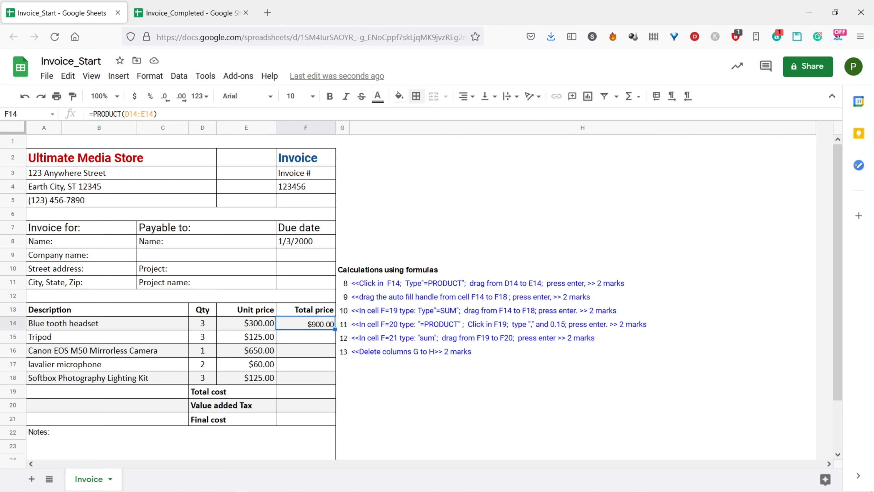
left_click_drag(335, 329, 310, 392)
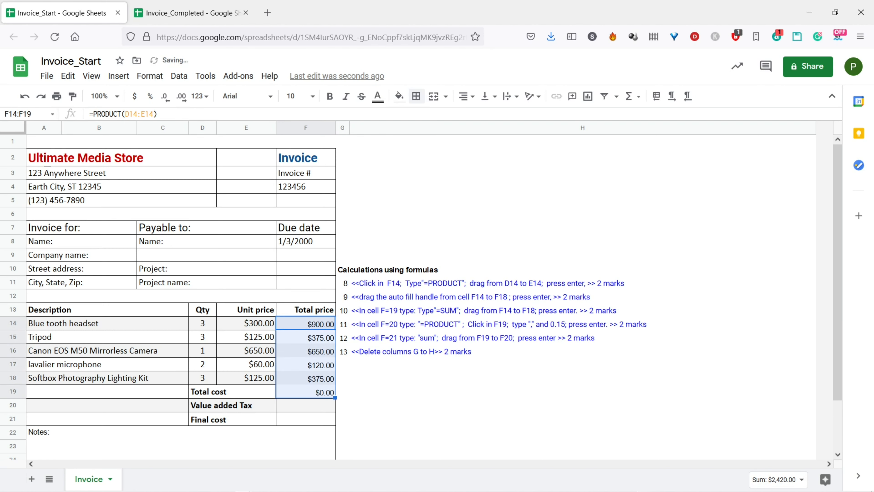
- Clear the completed instructions from G10:H11 and the surplus formula from F19
left_click_drag(361, 297, 346, 269)
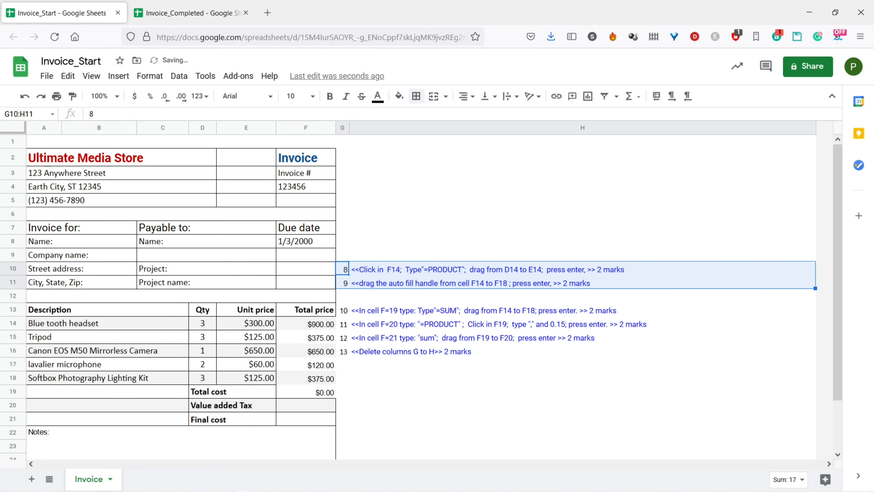
key("Delete")
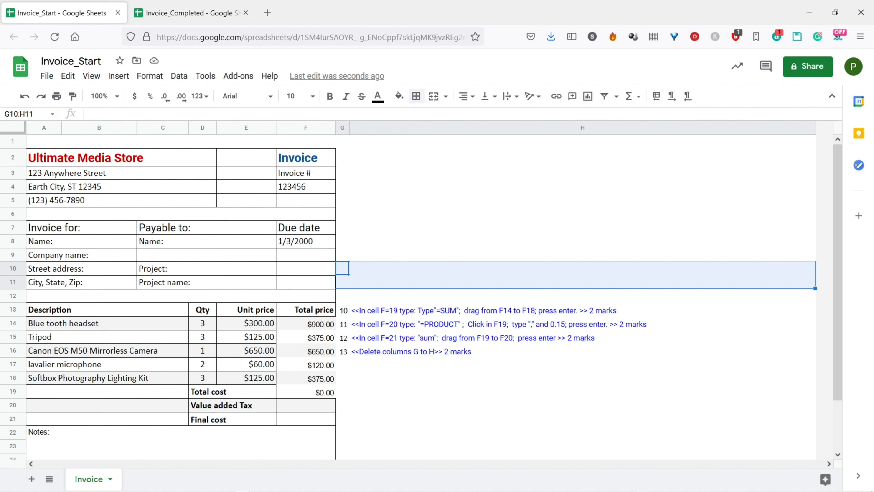
left_click(306, 392)
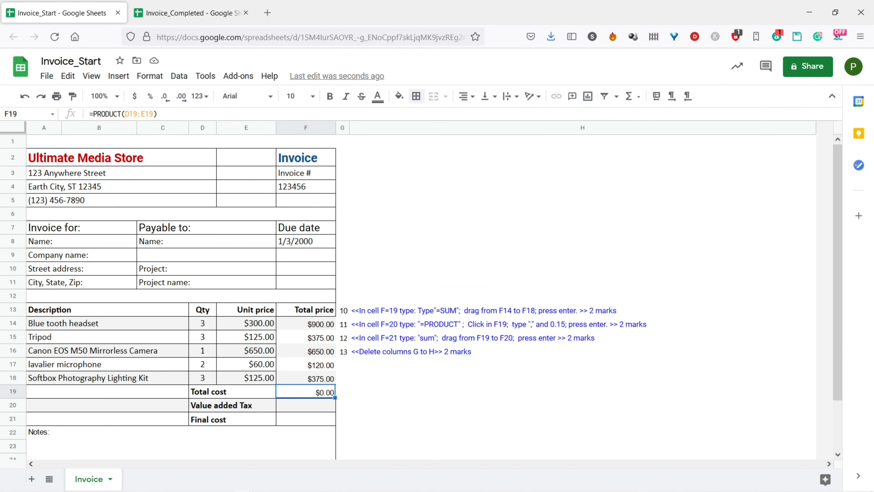
key("Delete")
left_click(430, 405)
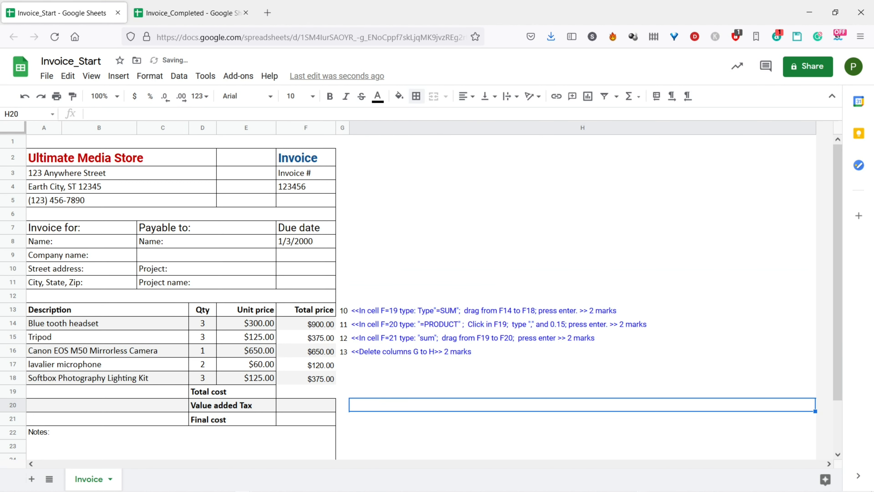
left_click(306, 378)
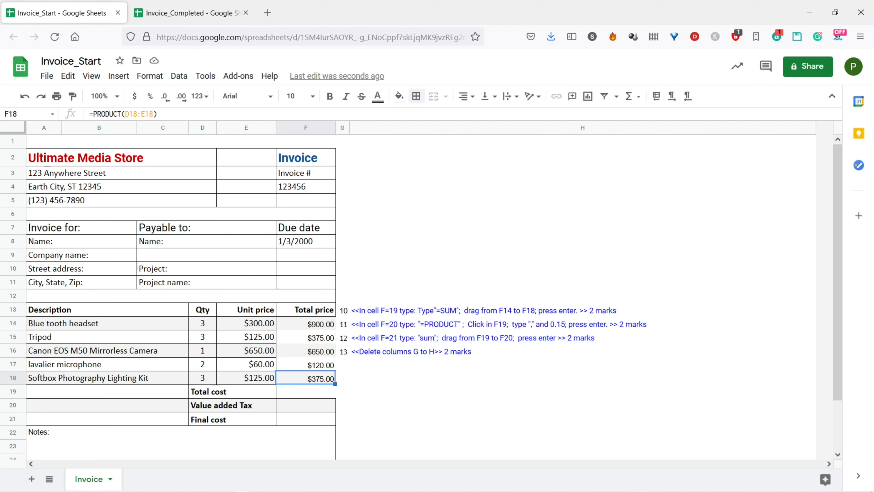
- Enter the formula =SUM(F14:F18) in F19 to calculate the total cost
left_click(306, 392)
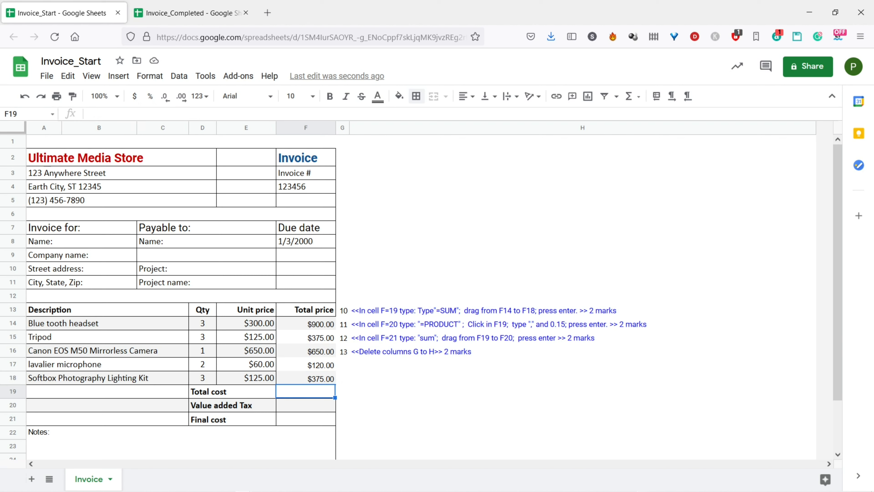
type("=")
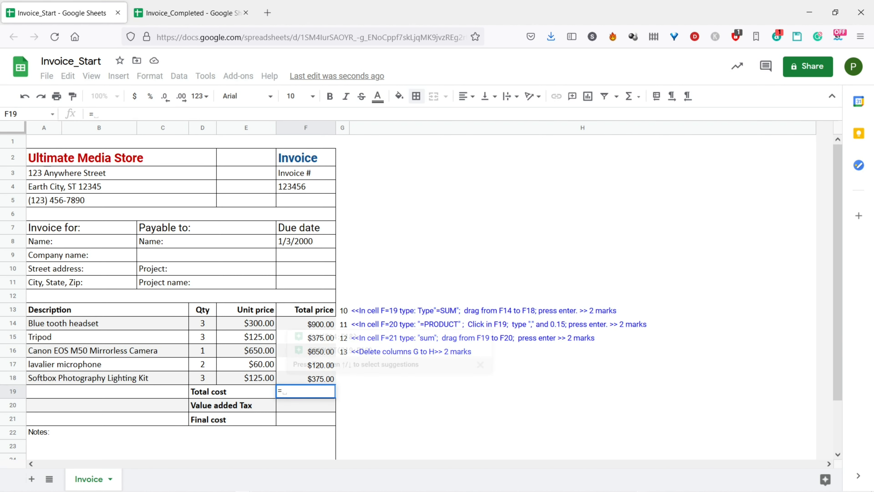
type("s")
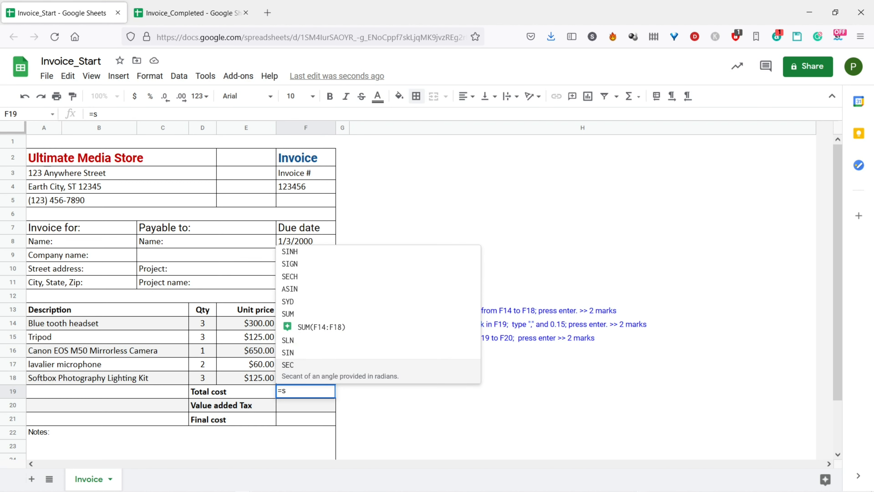
type("um")
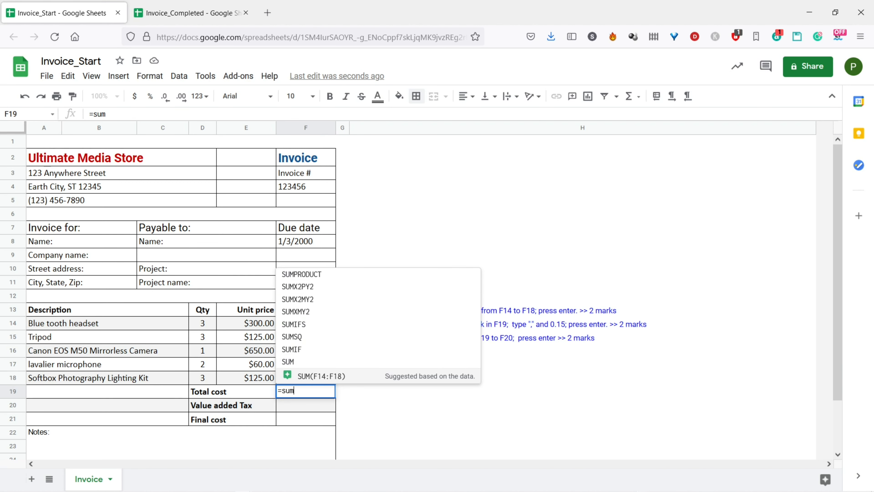
key("Up")
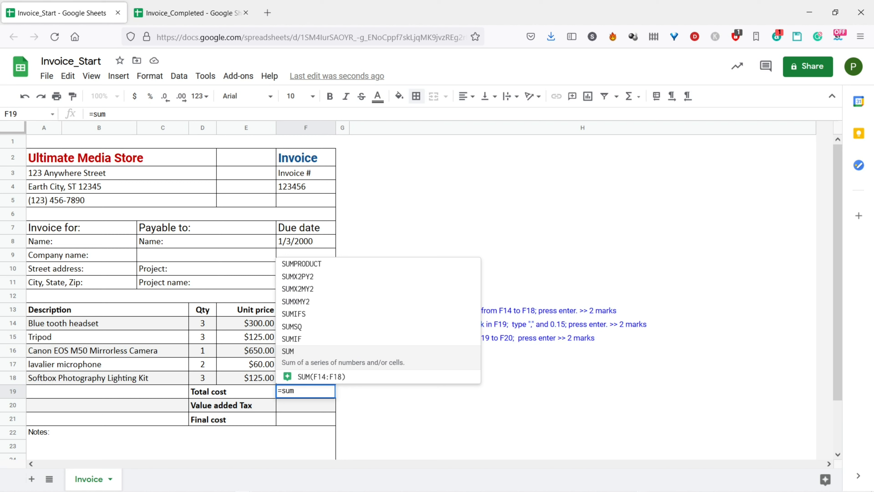
key("Return")
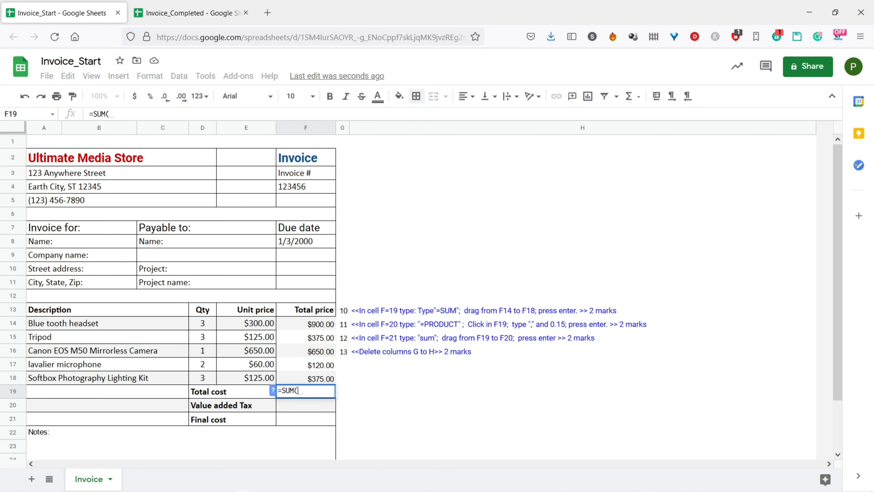
left_click(305, 323)
left_click_drag(306, 323, 306, 377)
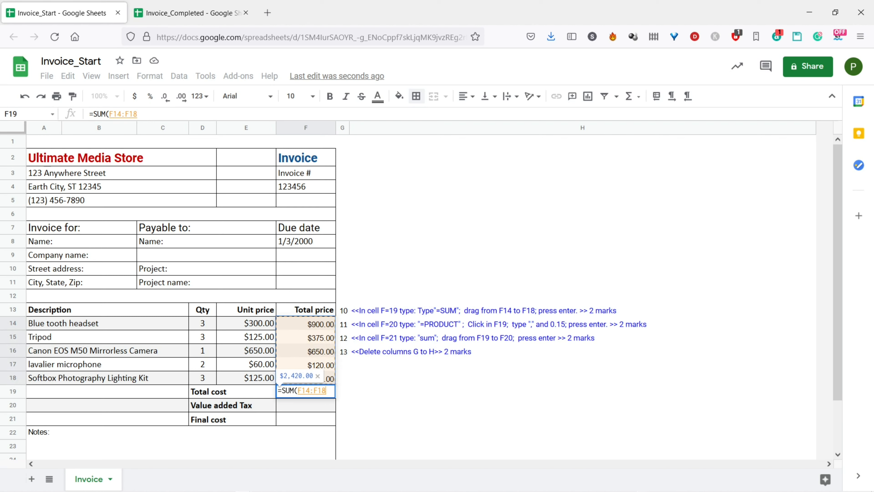
key("Return")
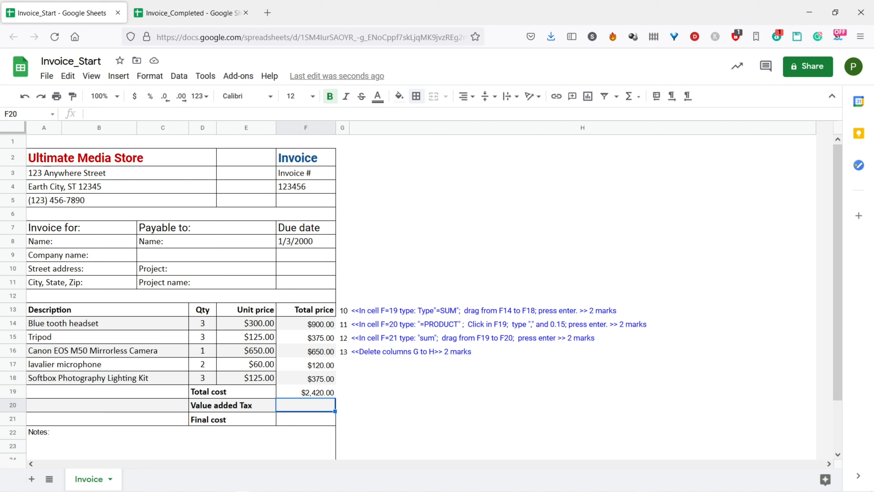
- Enter the formula =PRODUCT(F19,0.15) in F20 to calculate the value added tax, and format the cell as currency
type("=")
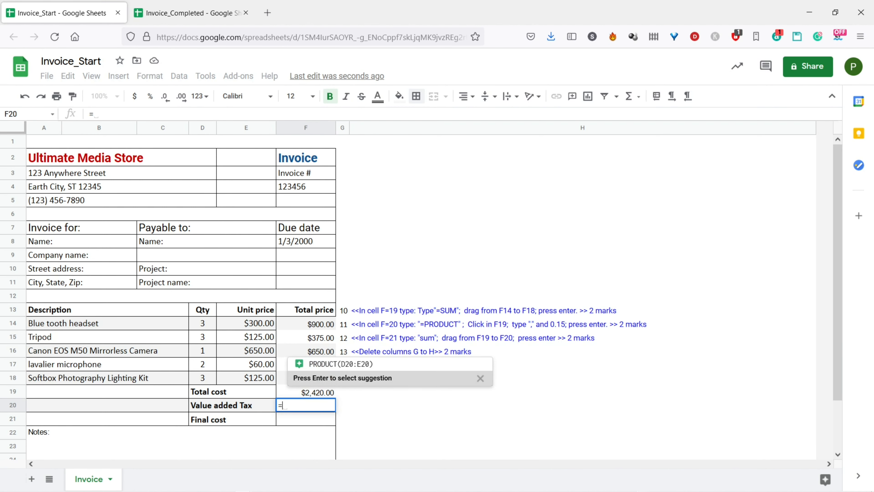
type("pr")
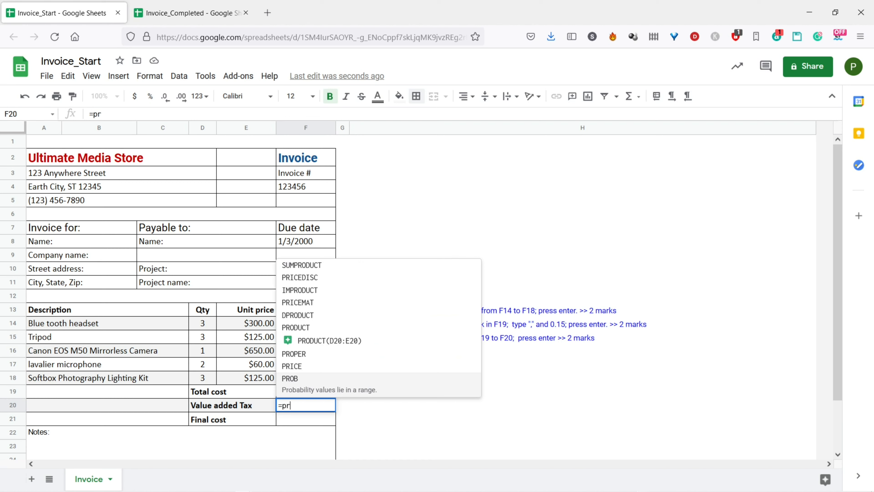
key("Up")
key("Up")
key("Up")
key("Up")
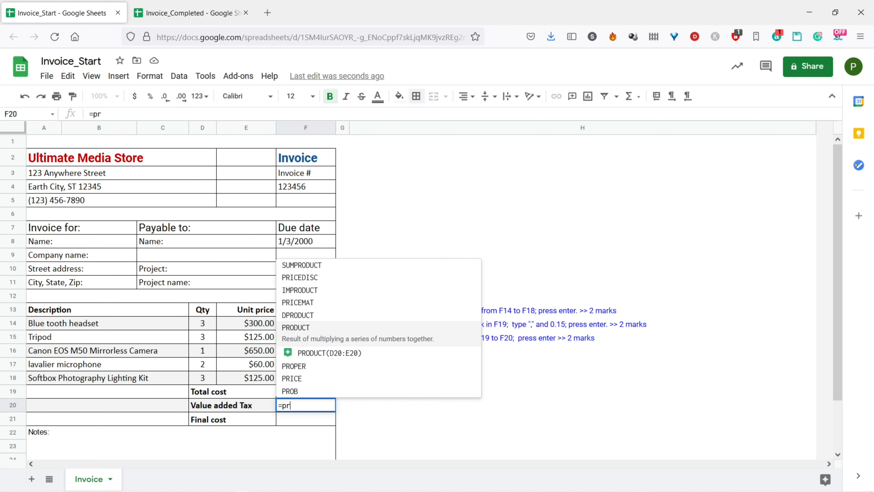
key("Tab")
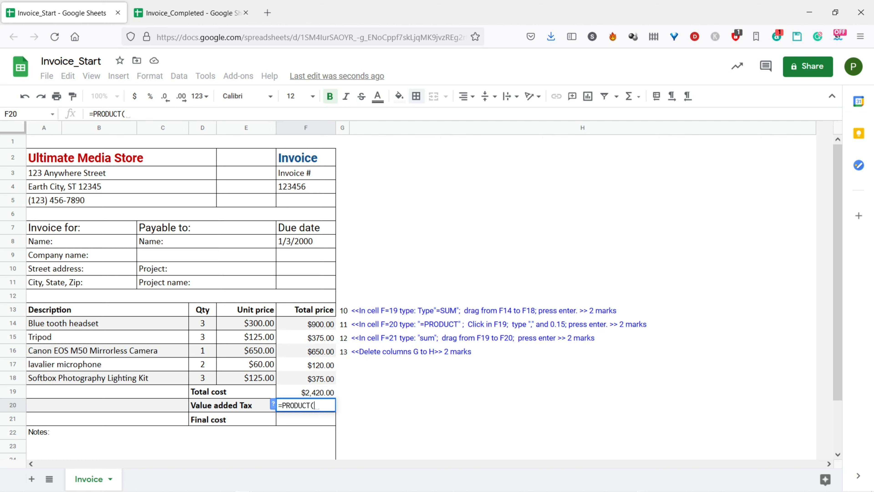
left_click(305, 392)
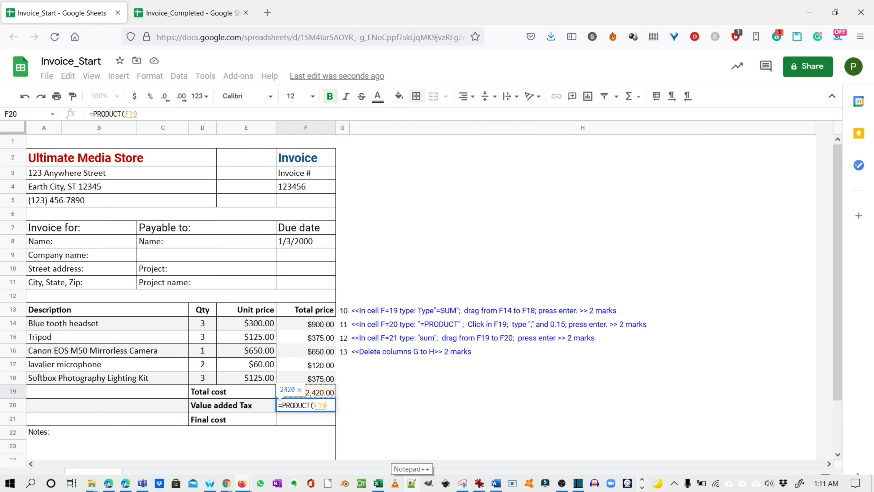
type(",")
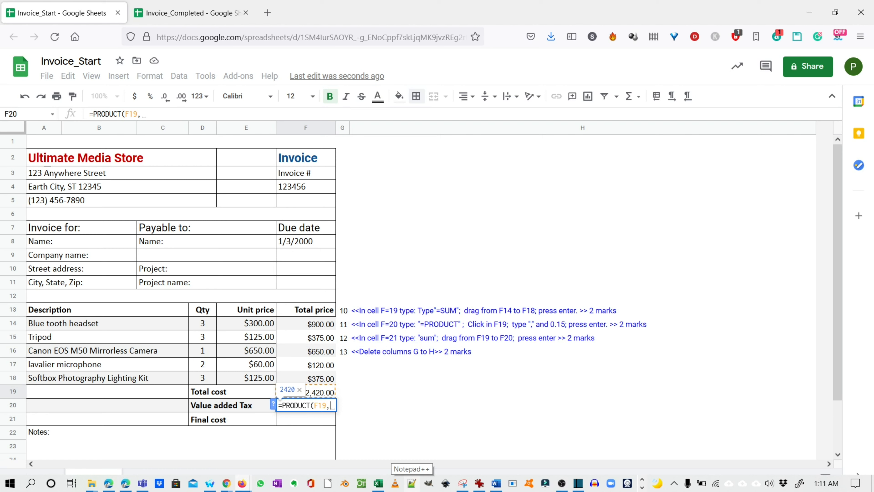
type("0.15")
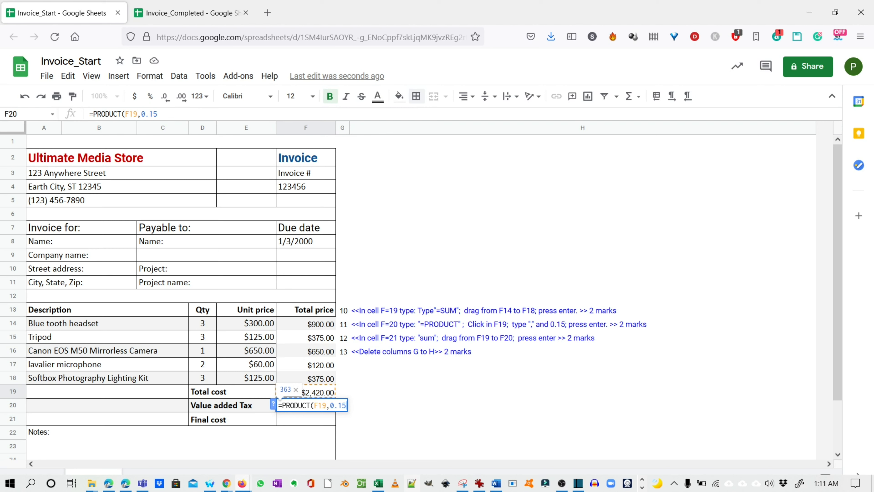
key("Return")
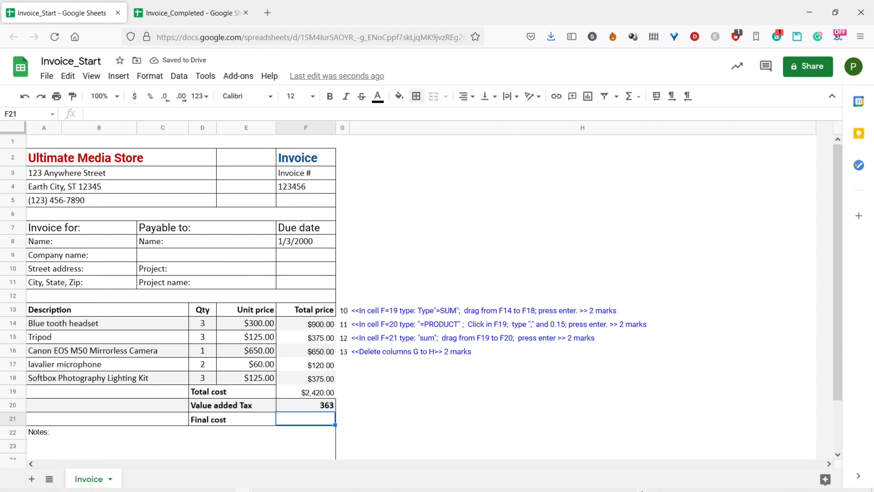
left_click(306, 405)
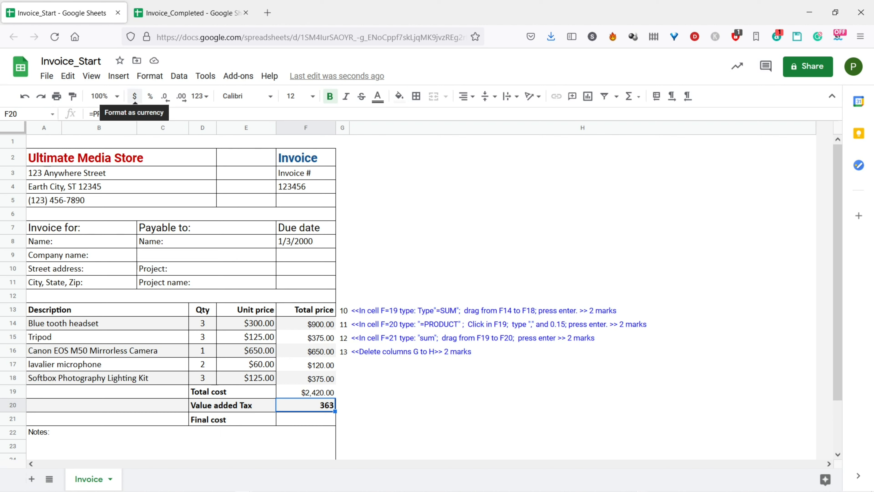
left_click(135, 96)
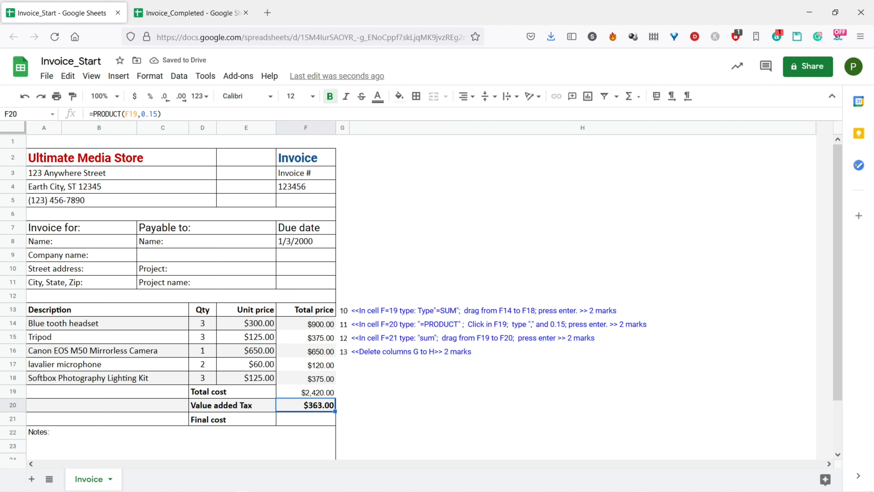
- Enter the formula =SUM(F19:F20) in F21 to calculate the final cost
left_click(305, 418)
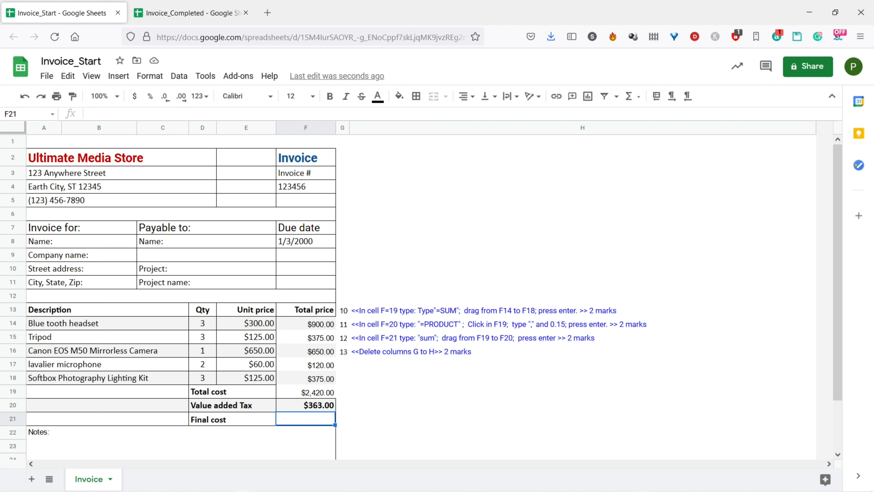
left_click(306, 392)
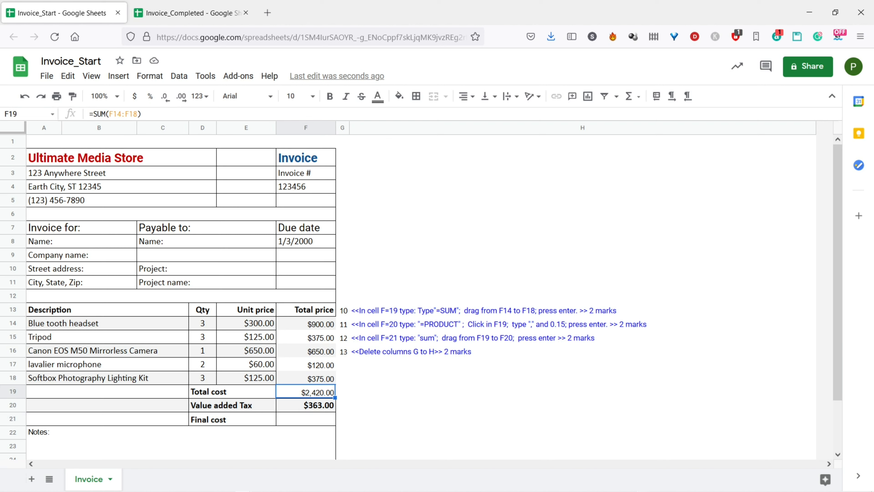
left_click(305, 406)
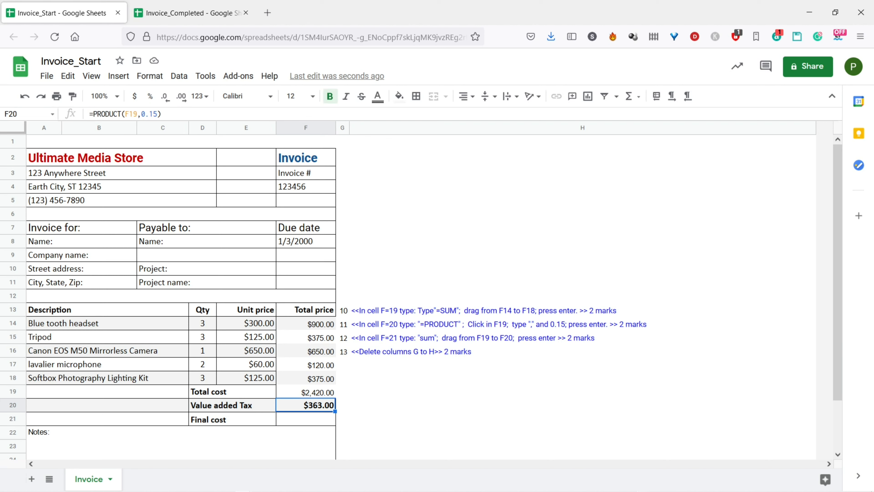
left_click(473, 338)
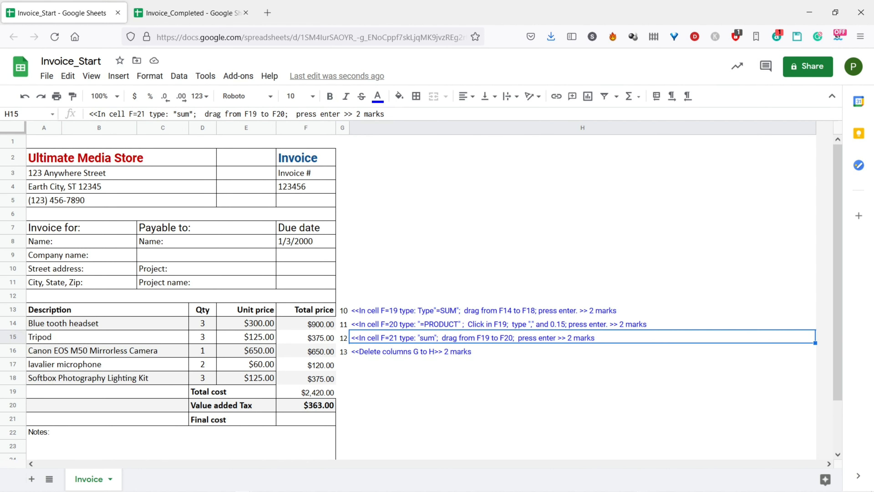
left_click(306, 419)
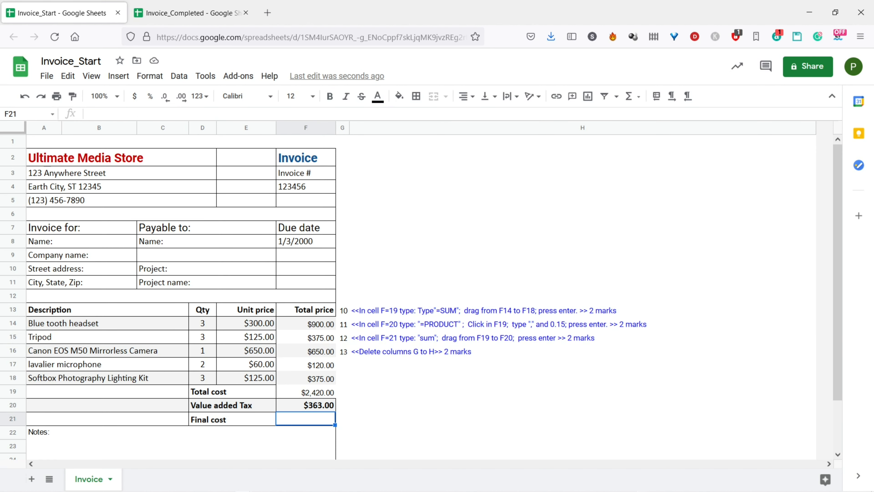
type("=")
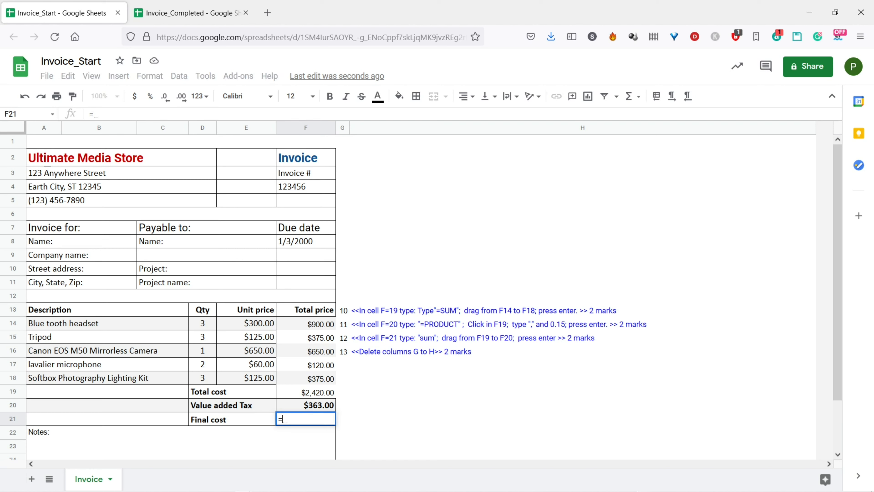
type("s")
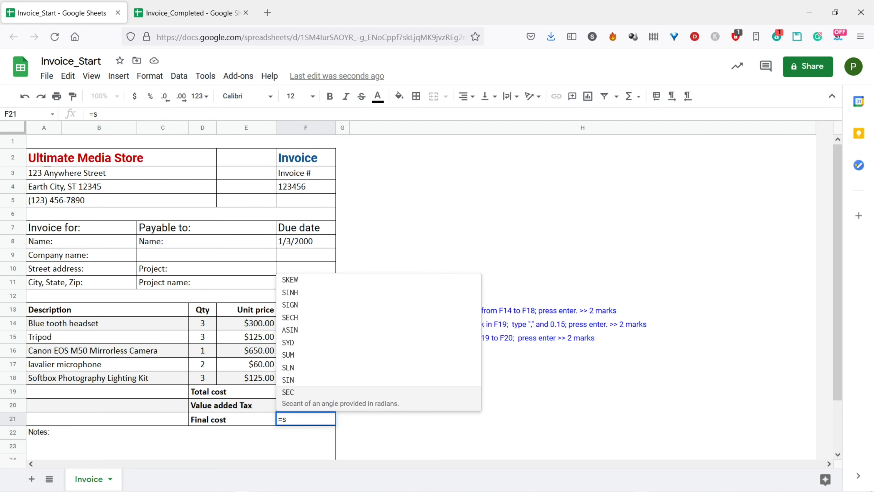
type("u")
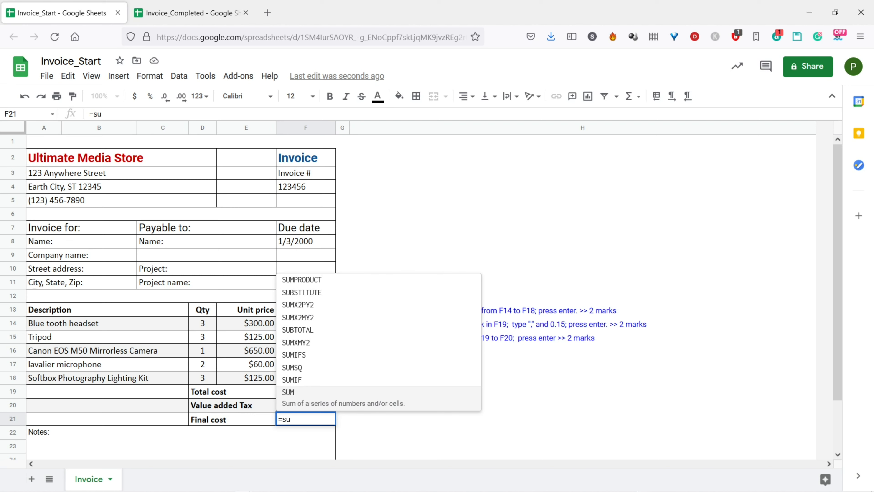
key("Tab")
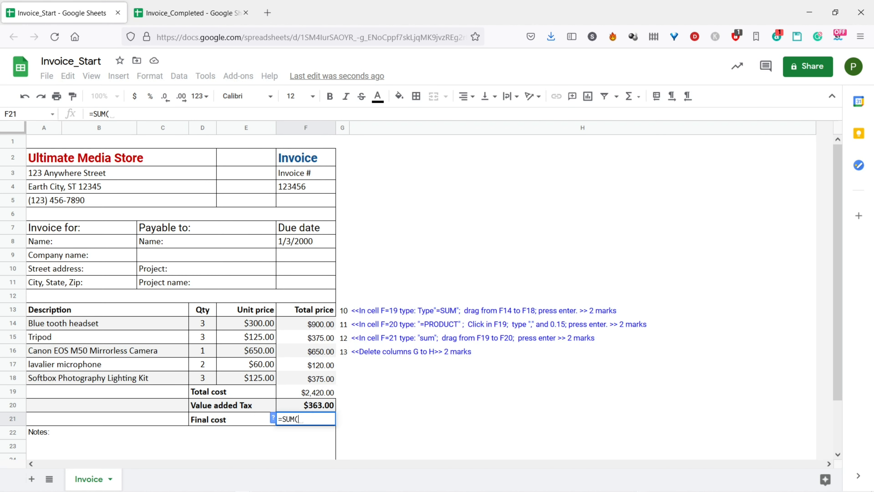
left_click(305, 391)
left_click_drag(305, 391, 305, 406)
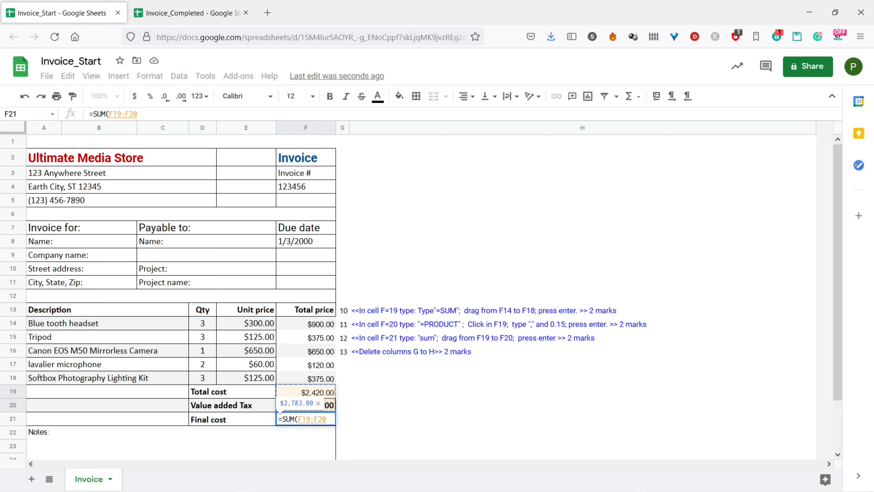
key("Return")
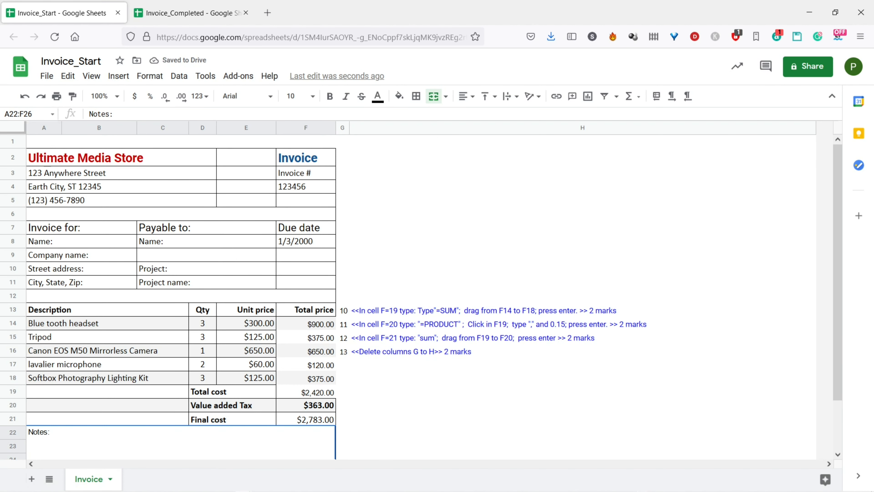
- Remove the bold formatting from the value added tax in F20 and make the final cost in F21 bold
left_click(305, 405)
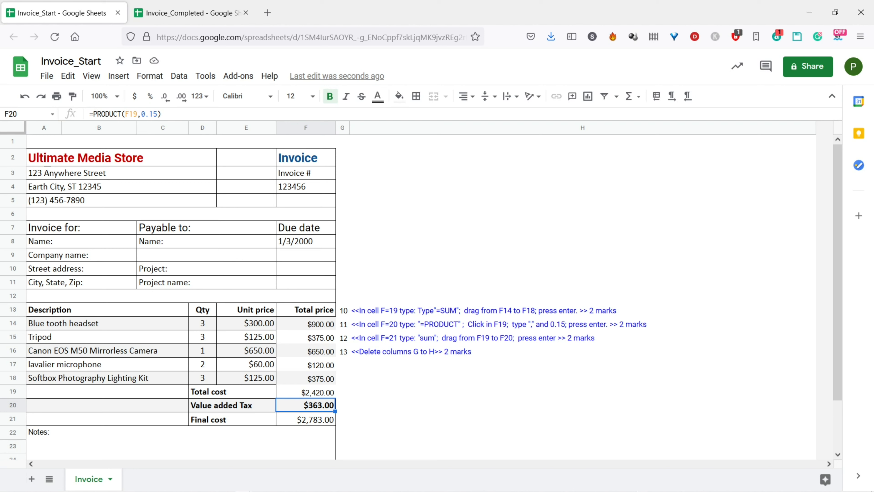
left_click(330, 96)
left_click(306, 418)
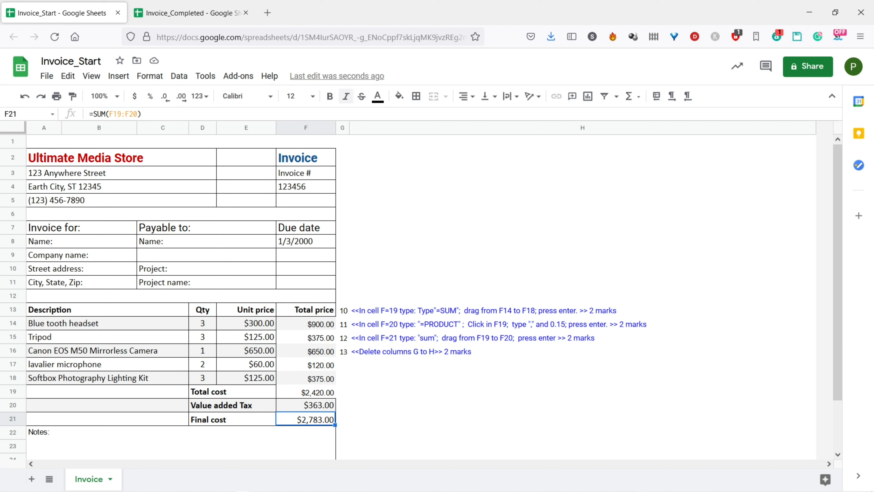
left_click(330, 96)
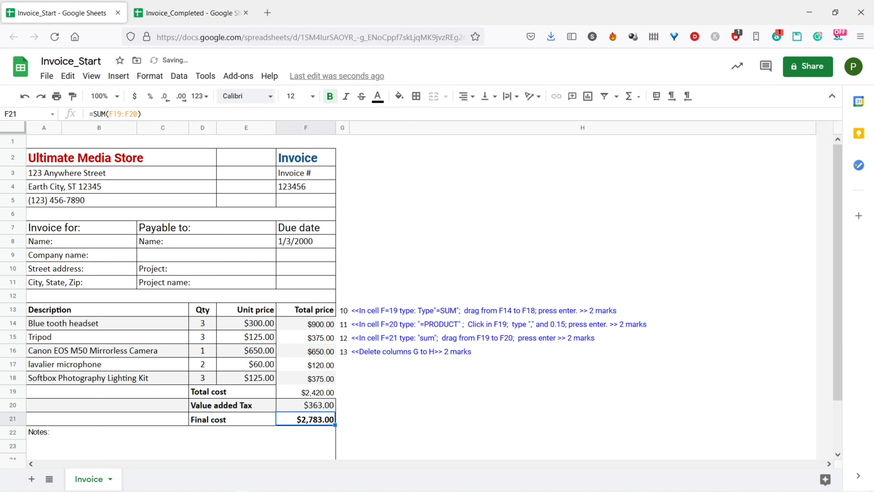
- Apply all borders to F13:F21 in Invoice_Start, comparing the layout with the Invoice_Completed sheet
left_click(192, 13)
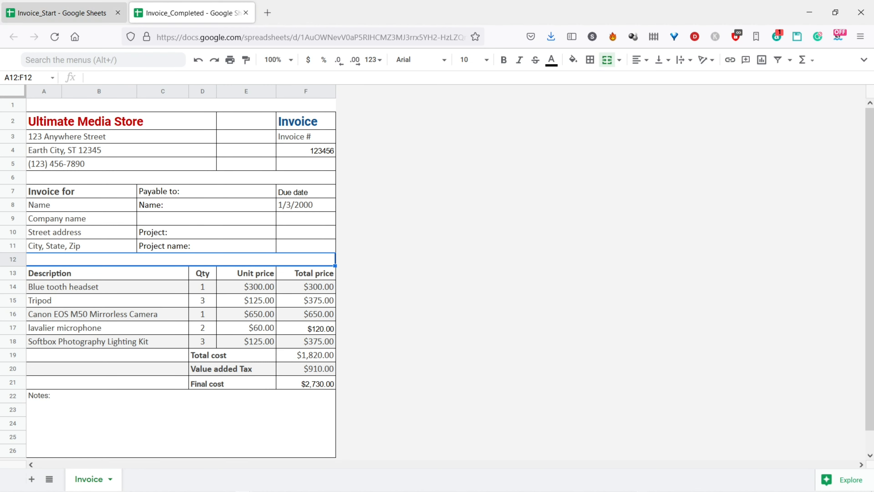
left_click(62, 13)
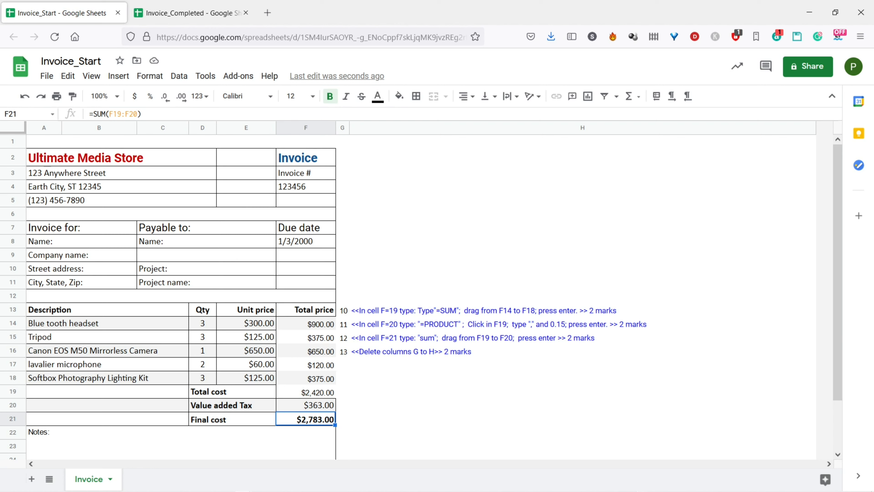
left_click_drag(306, 310, 306, 419)
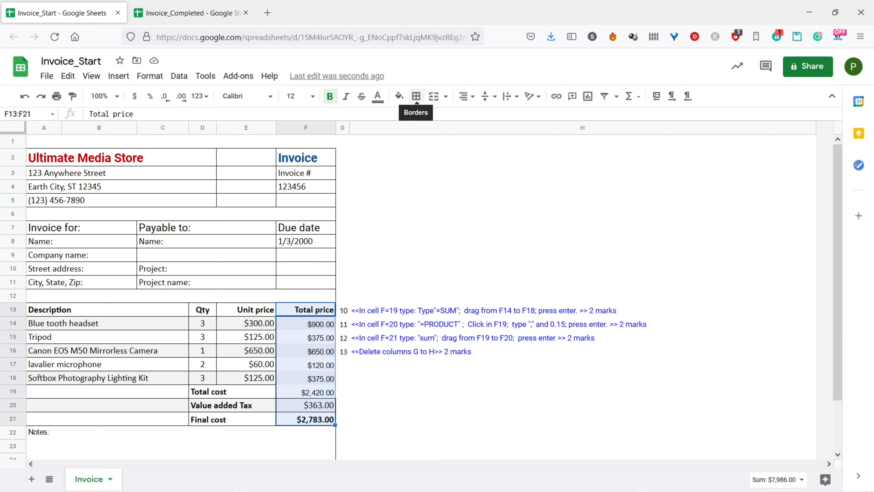
left_click(417, 96)
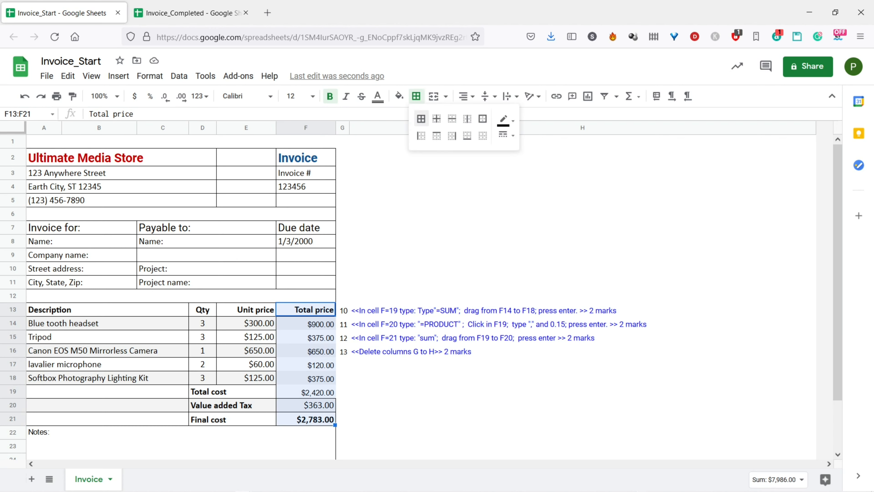
left_click(421, 118)
left_click(447, 405)
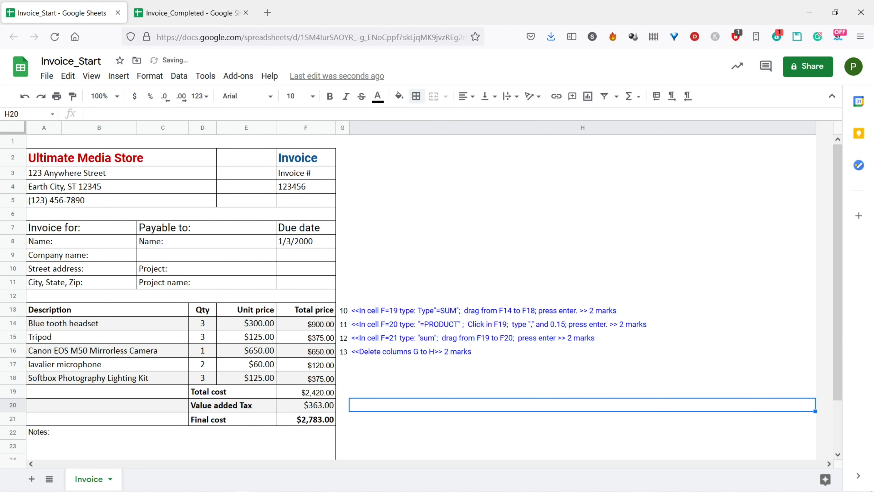
left_click(188, 13)
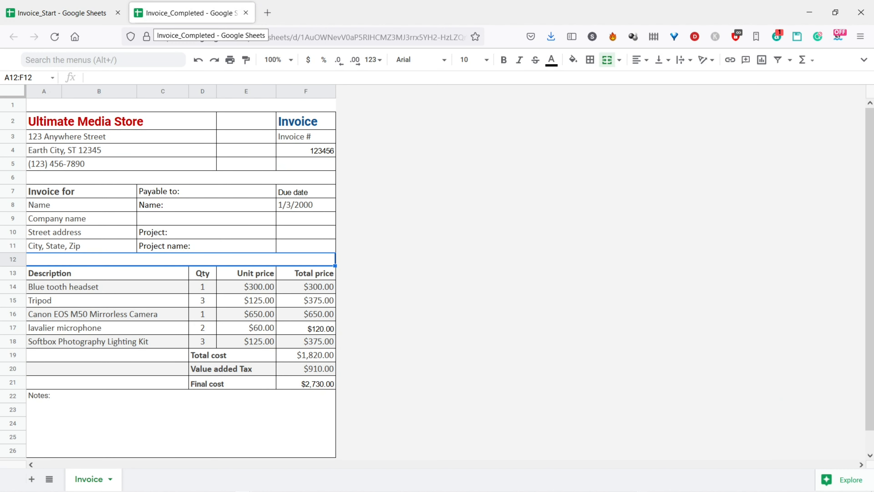
left_click(62, 13)
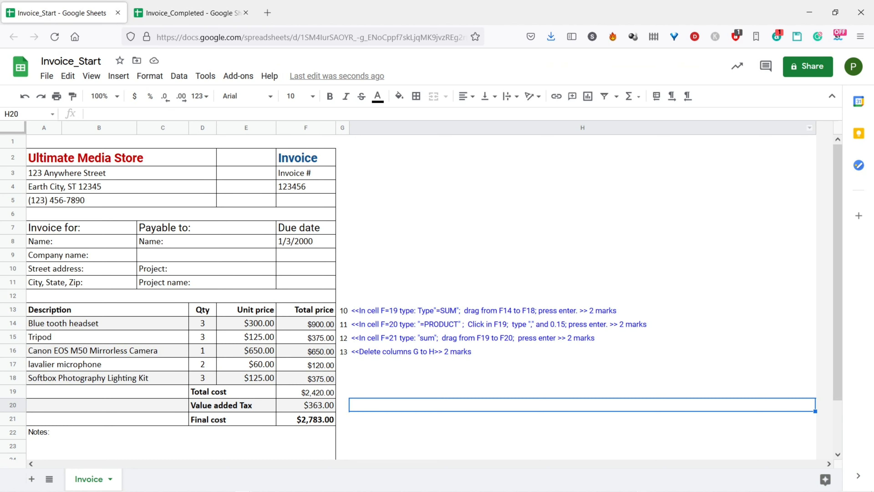
- Delete the instruction columns G to H and look over the finished invoice down to the notes area
left_click_drag(342, 127, 383, 127)
right_click(461, 127)
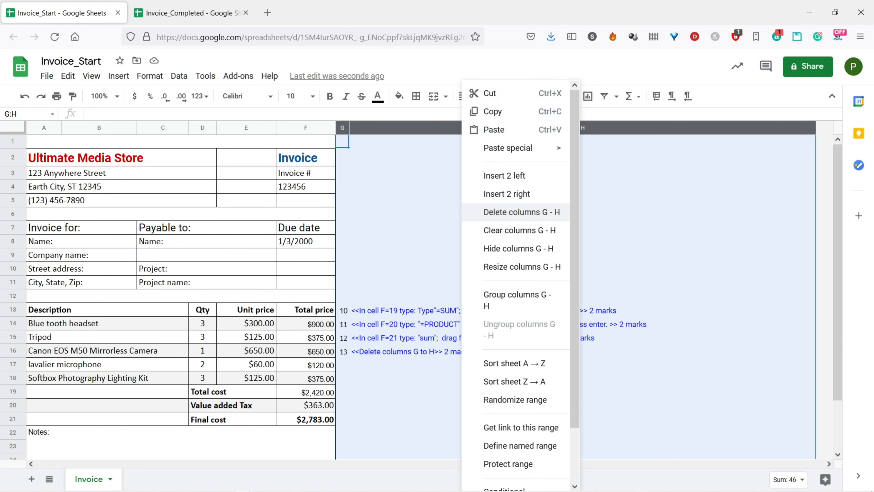
left_click(521, 211)
left_click(306, 227)
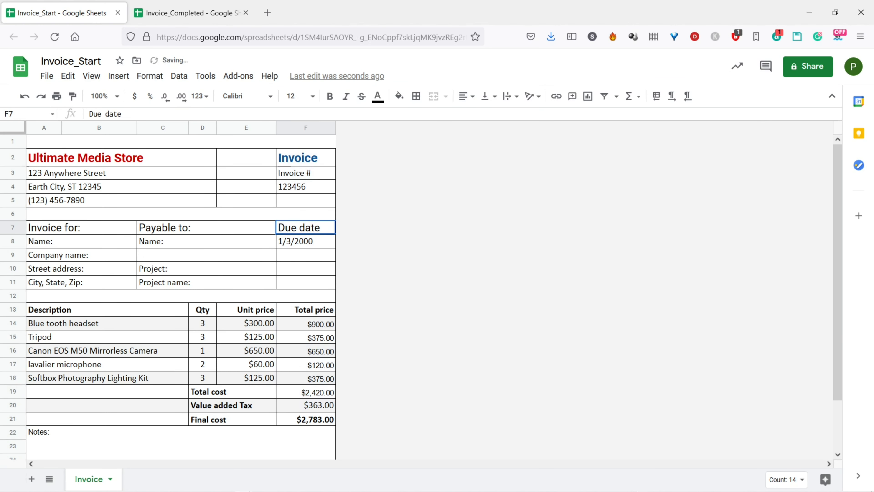
scroll(169, 296, "down", 2)
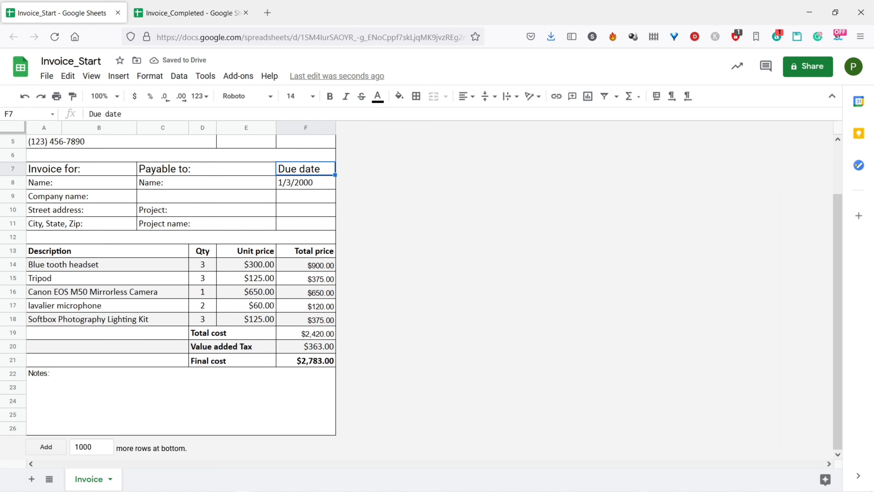
scroll(168, 296, "up", 2)
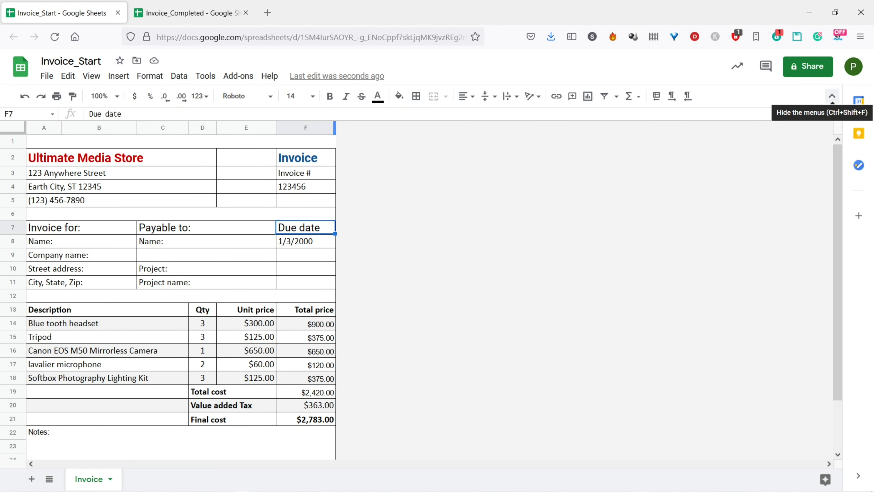
- Hide the menus in Invoice_Start and compare its layout with the Invoice_Completed sheet
left_click(832, 96)
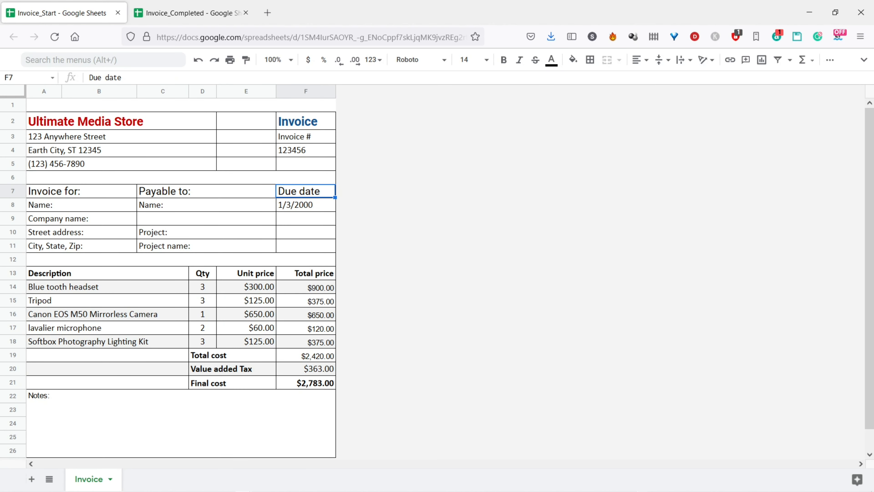
key("ctrl+Tab")
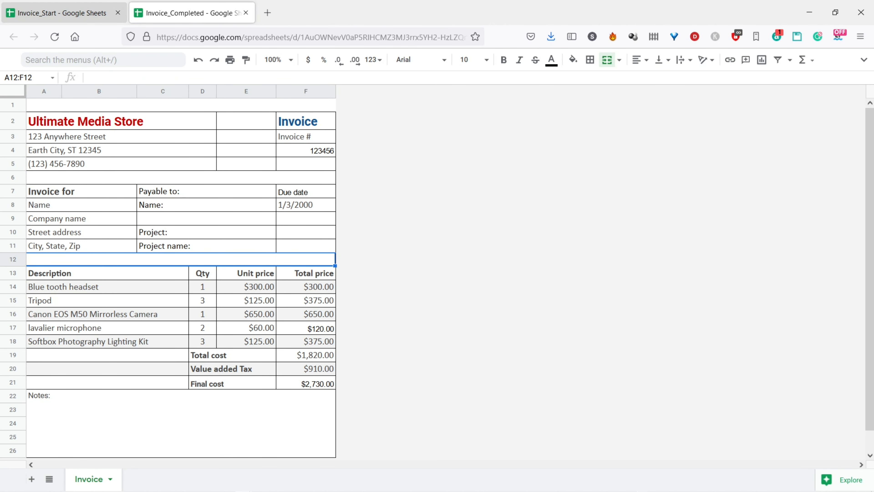
key("ctrl+Tab")
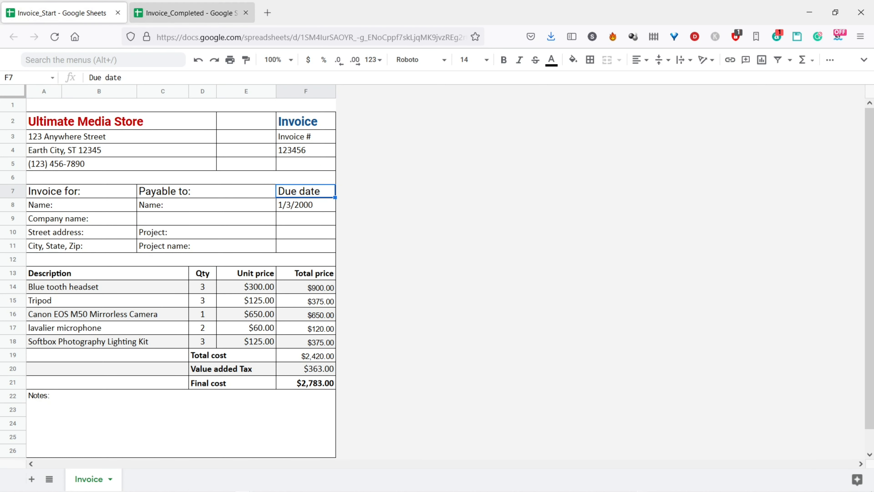
left_click(189, 13)
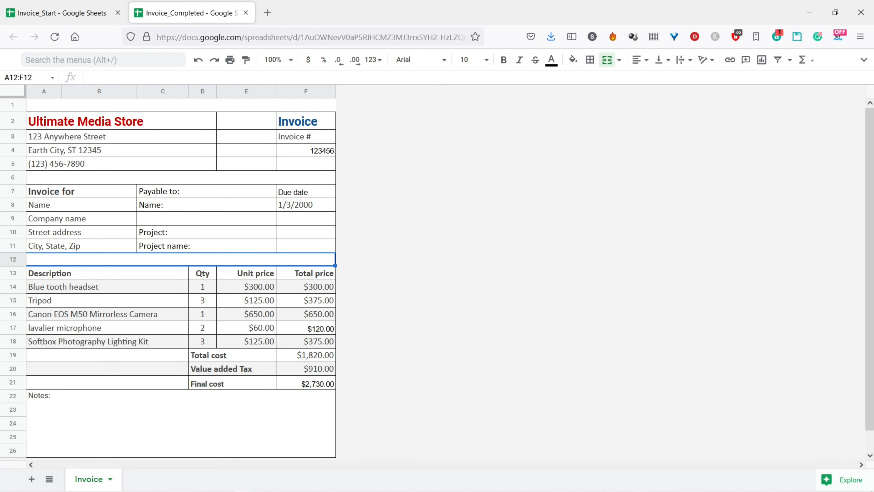
left_click(62, 13)
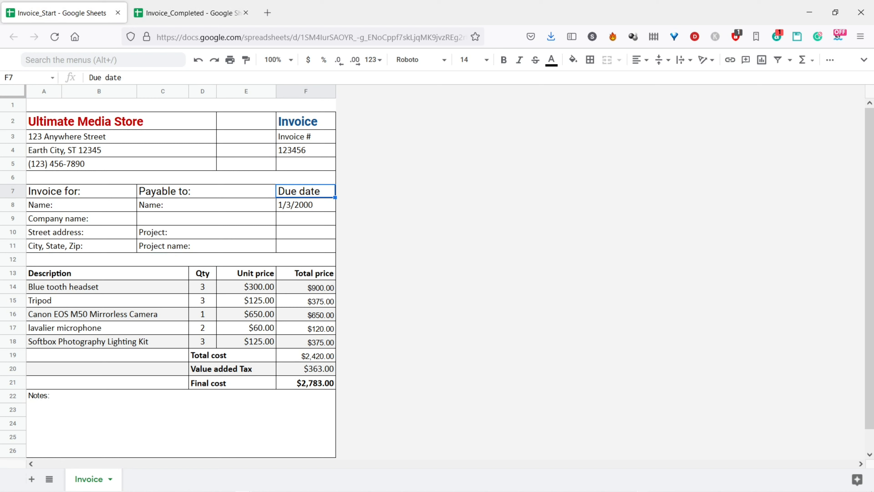
- Set the font size of the row 7 headings A7:F7 in Invoice_Completed to 14
left_click(189, 13)
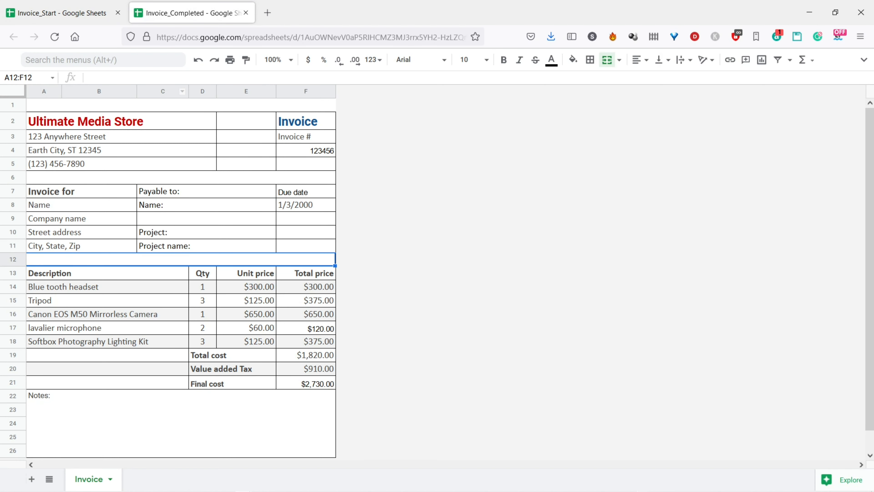
left_click_drag(306, 191, 103, 192)
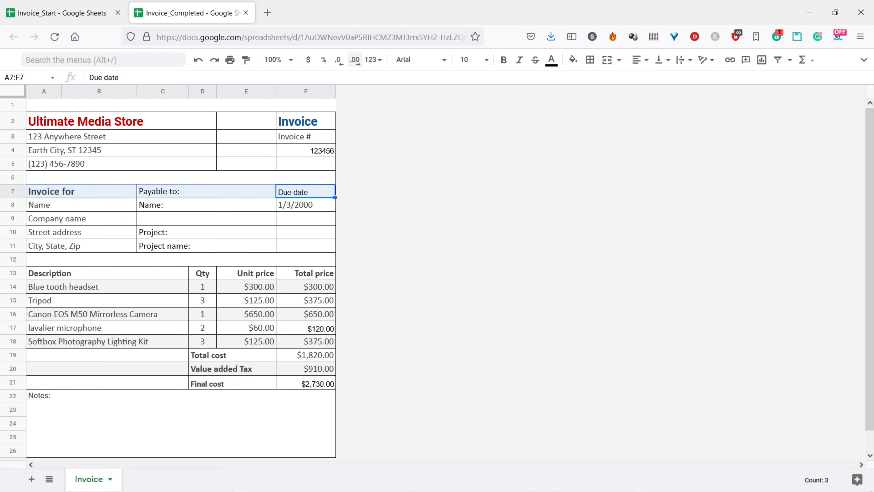
left_click(469, 60)
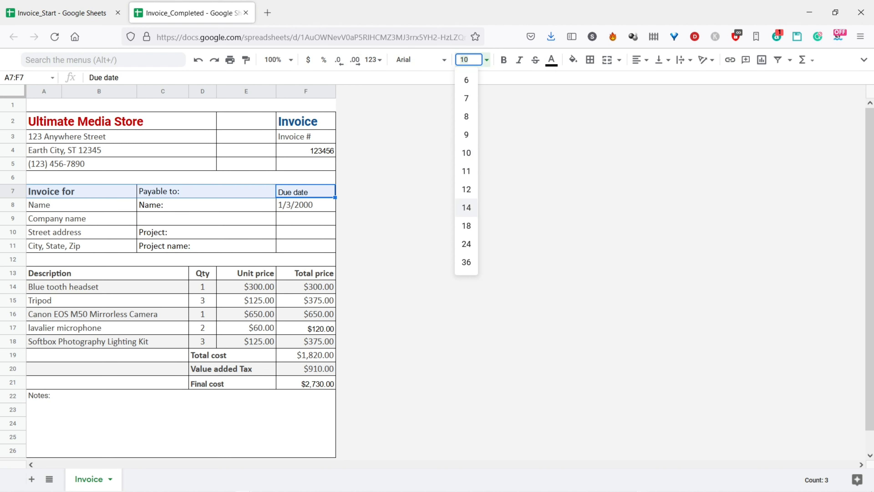
key("Return")
left_click(305, 246)
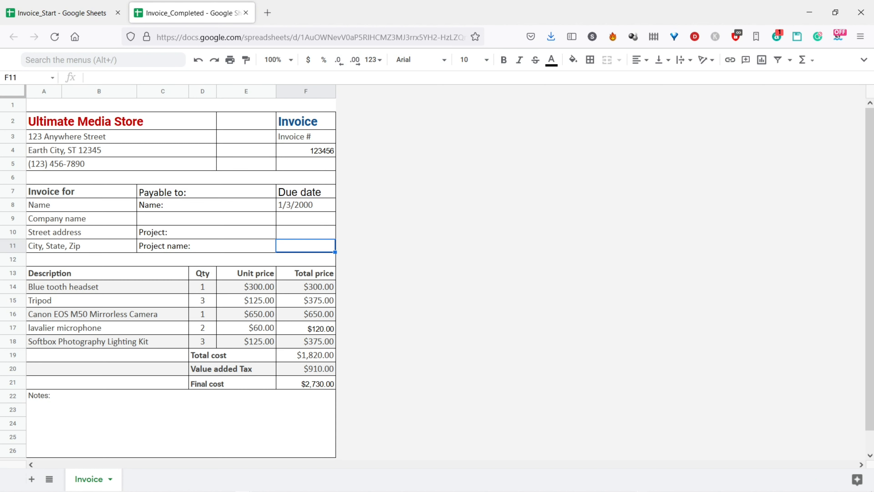
- Check the "Invoice for" heading's format in Invoice_Completed and make the matching heading in A7:B7 of Invoice_Start bold
left_click(59, 192)
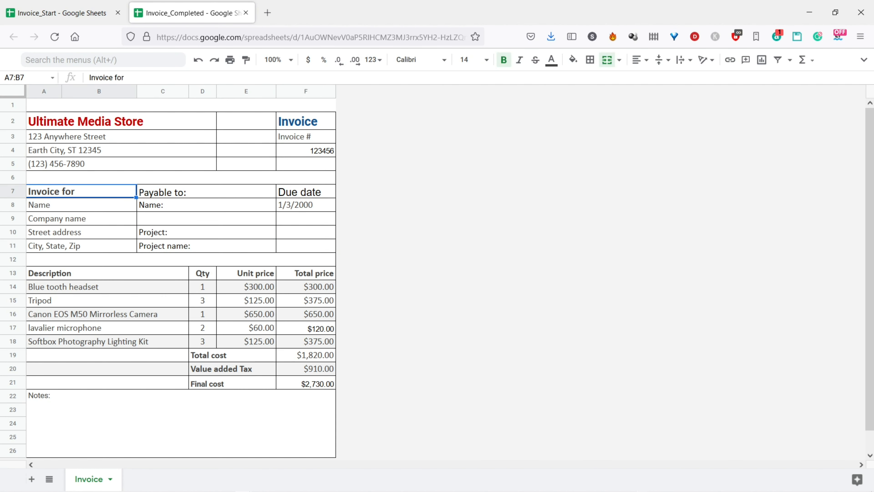
left_click(64, 13)
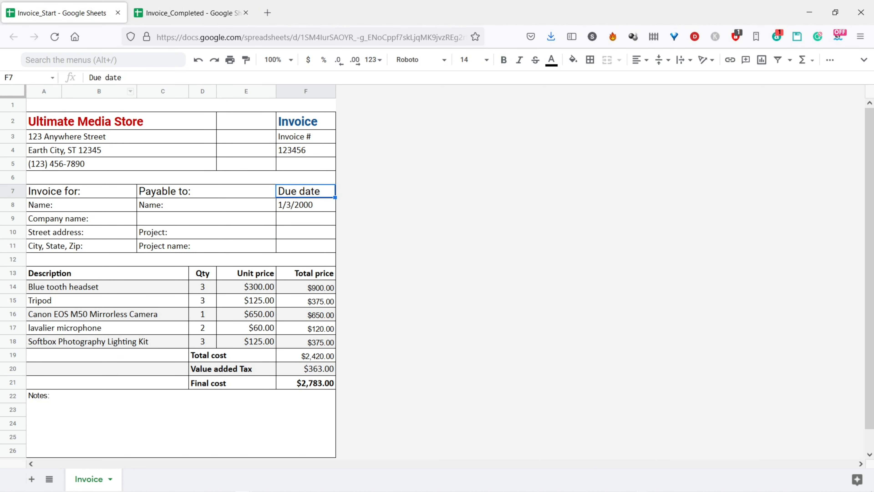
left_click(82, 191)
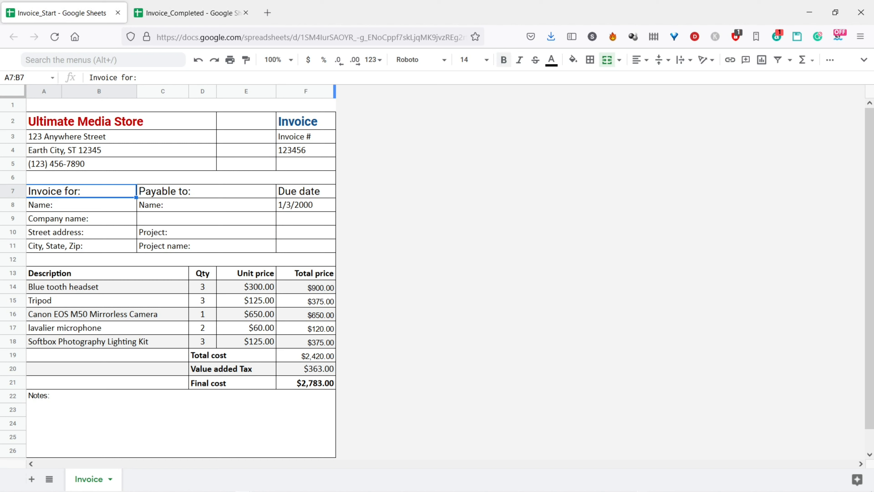
left_click(503, 59)
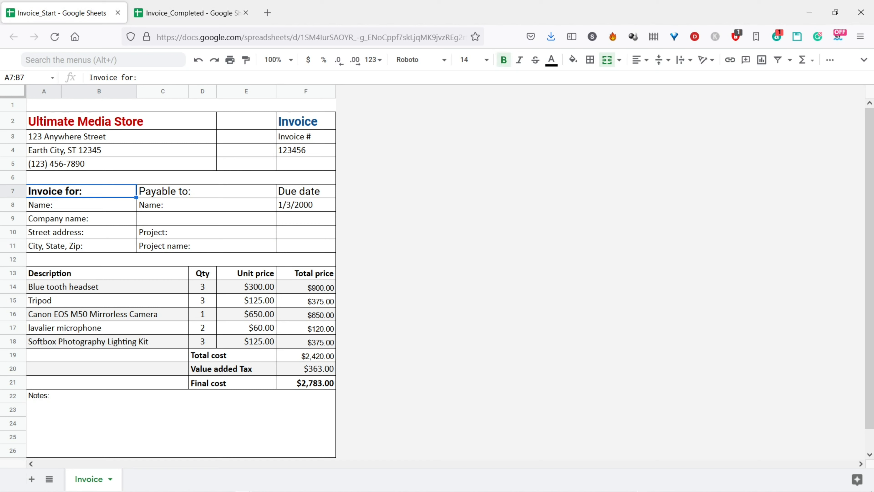
- Compare Invoice_Start with Invoice_Completed and right-align the invoice number in F4 of Invoice_Start to match
left_click(189, 13)
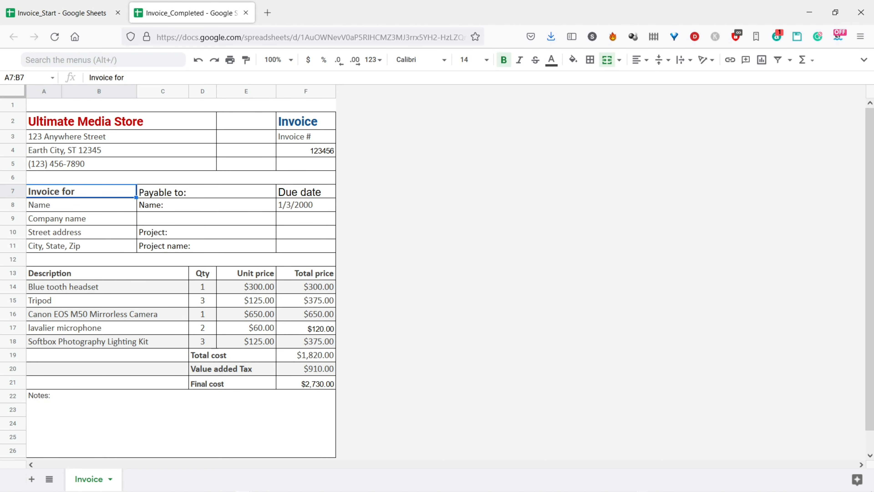
left_click(62, 13)
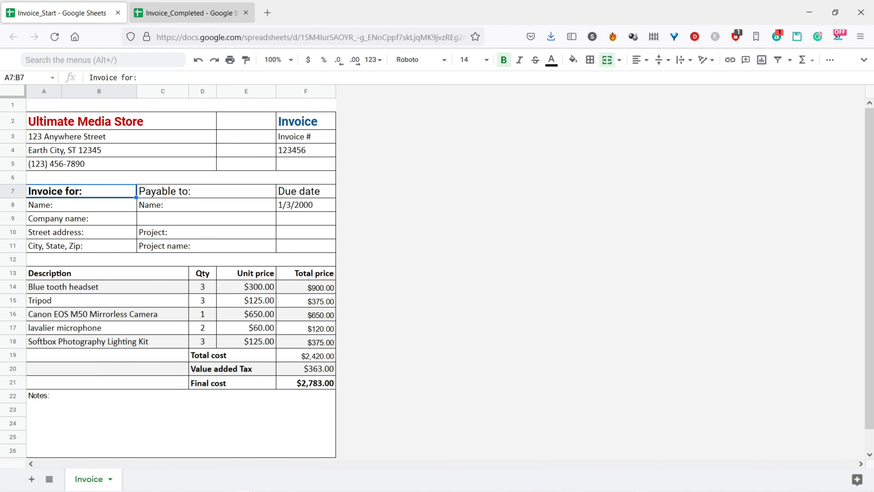
left_click(189, 13)
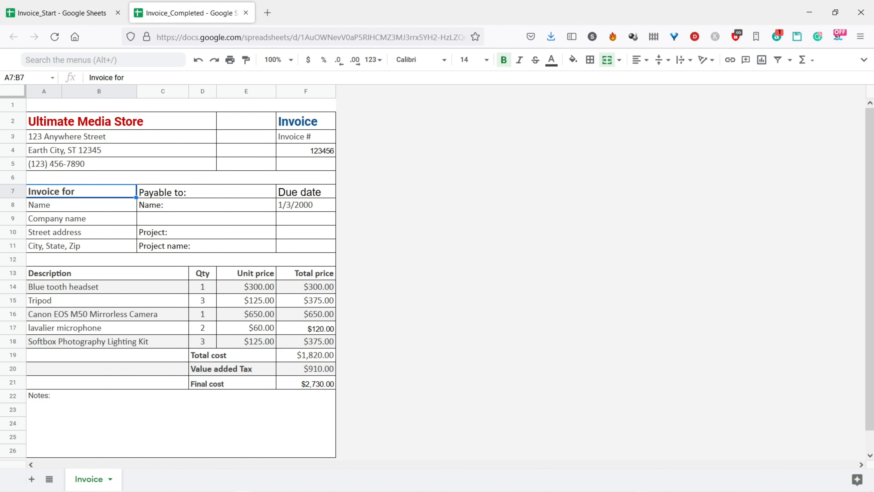
left_click(62, 13)
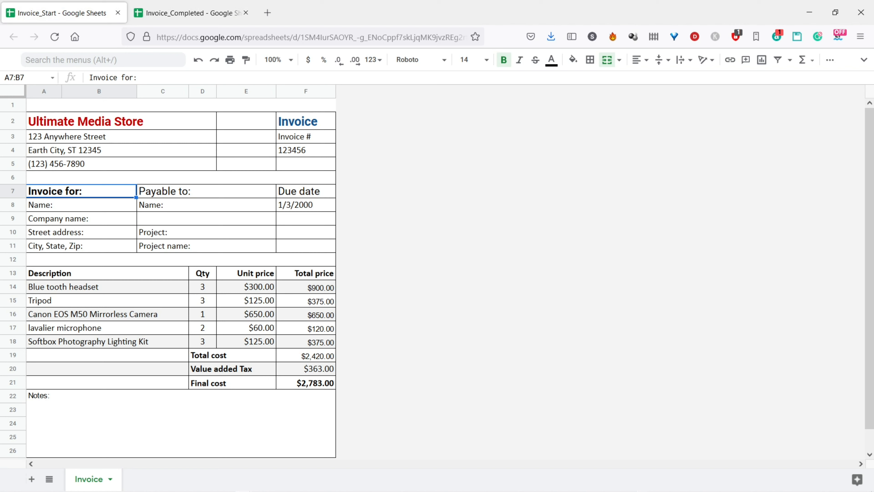
left_click(189, 13)
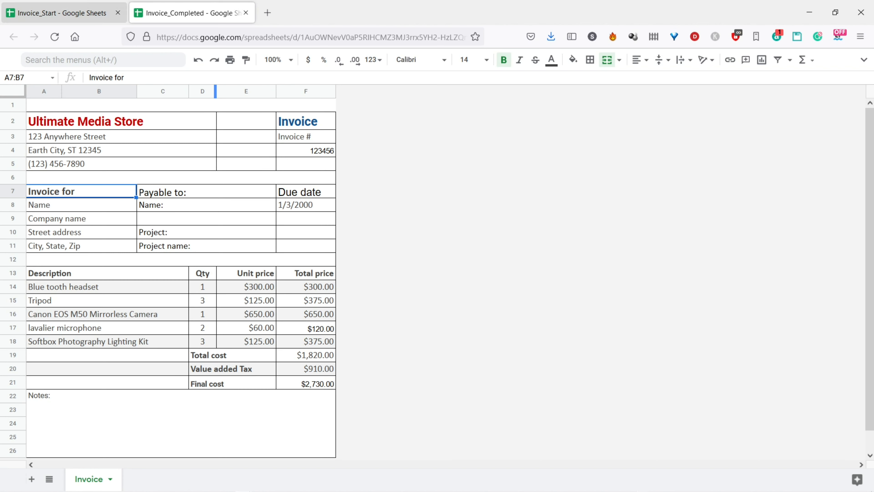
left_click(58, 13)
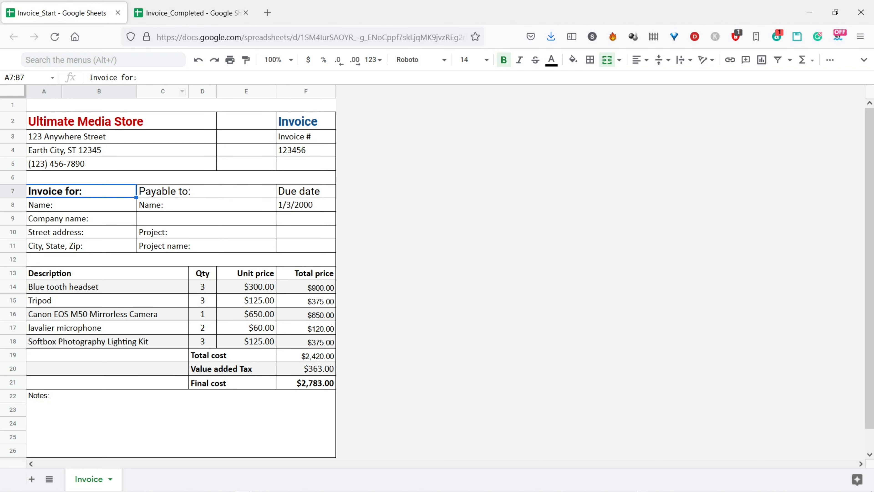
left_click(305, 150)
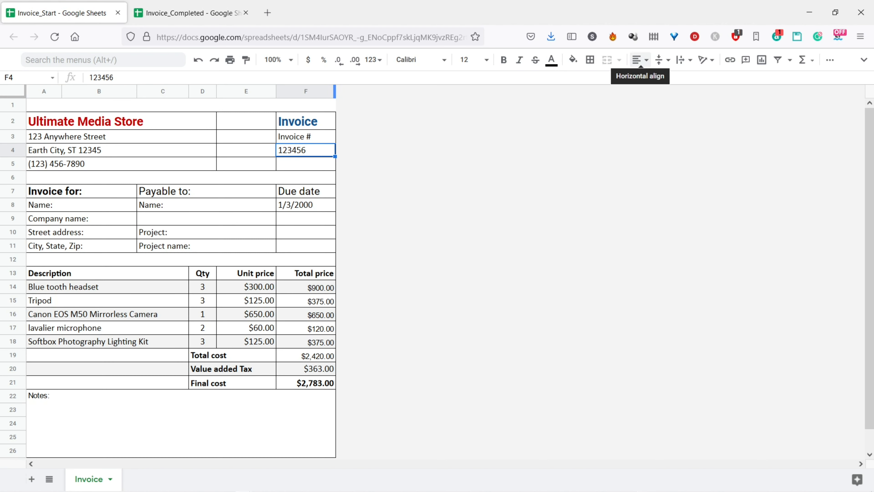
left_click(639, 60)
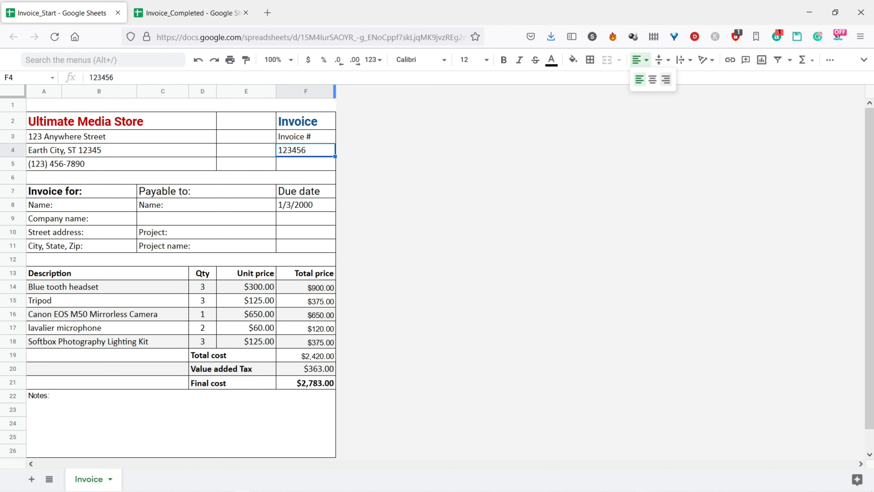
left_click(666, 79)
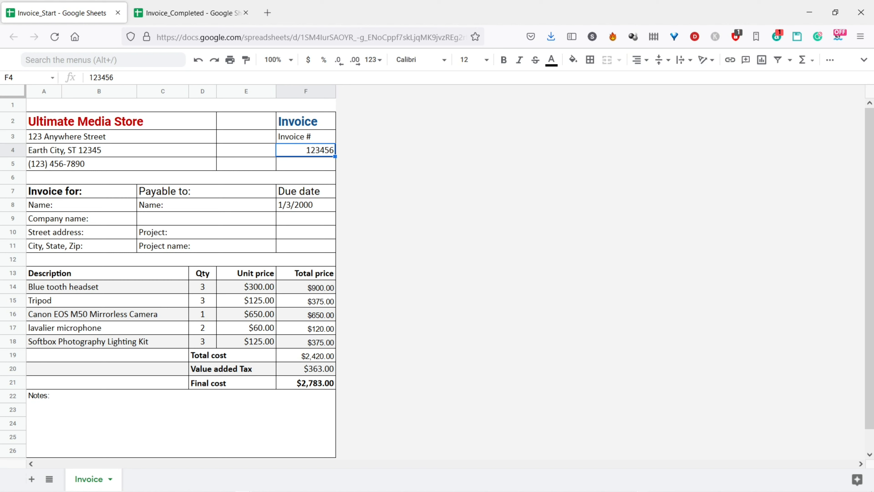
left_click(305, 205)
left_click(182, 14)
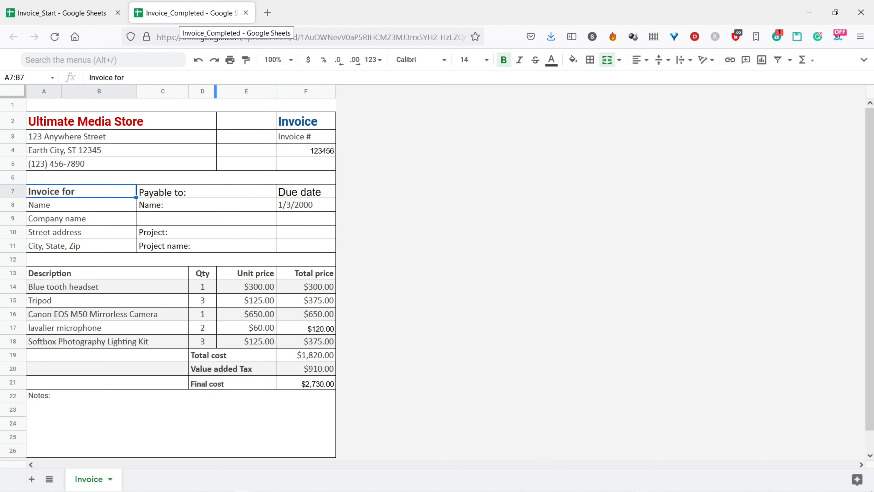